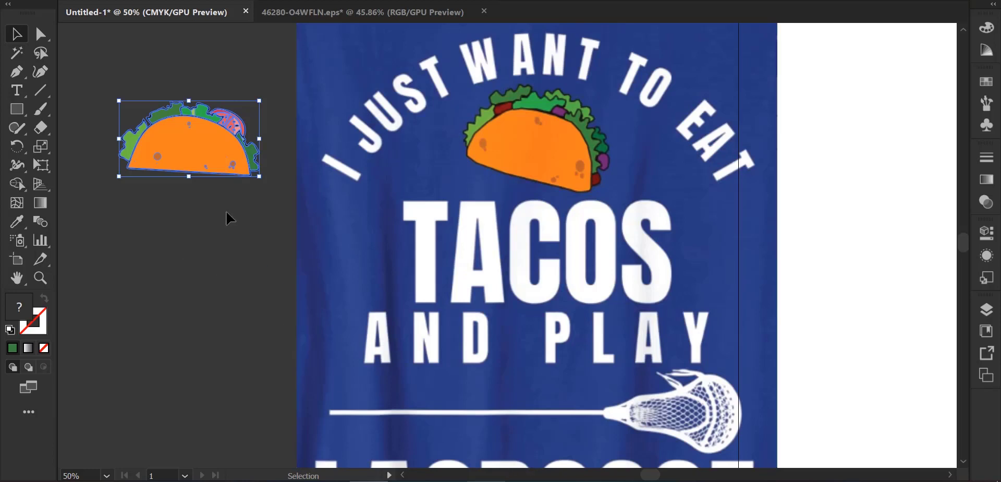
# Move the taco artwork onto the reference taco, then enlarge and tilt it to match
pyautogui.moveTo(202, 154); pyautogui.dragTo(548, 161)
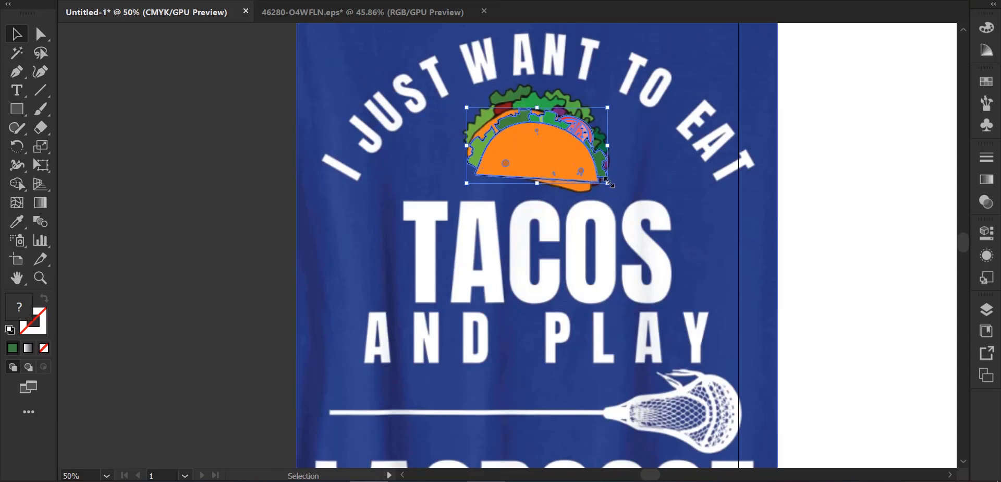
pyautogui.moveTo(608, 183); pyautogui.dragTo(618, 188)
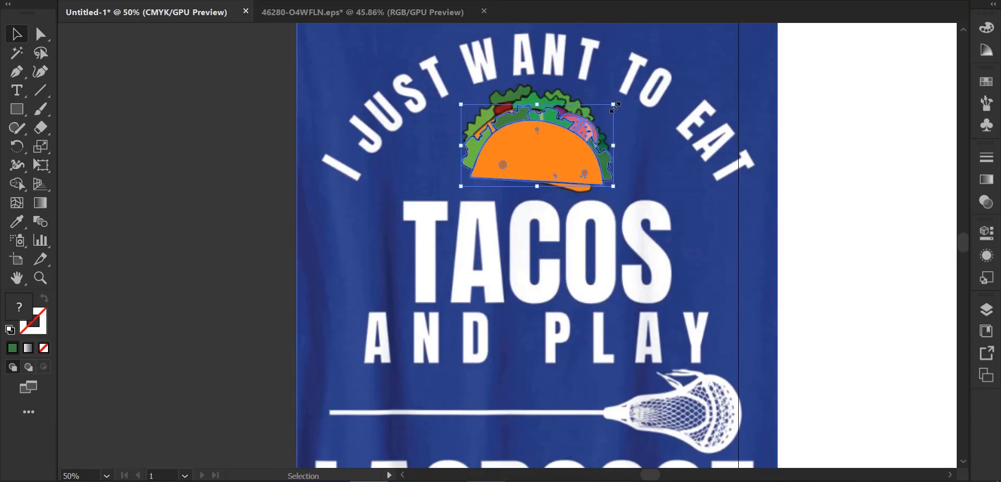
pyautogui.moveTo(616, 99); pyautogui.dragTo(640, 124)
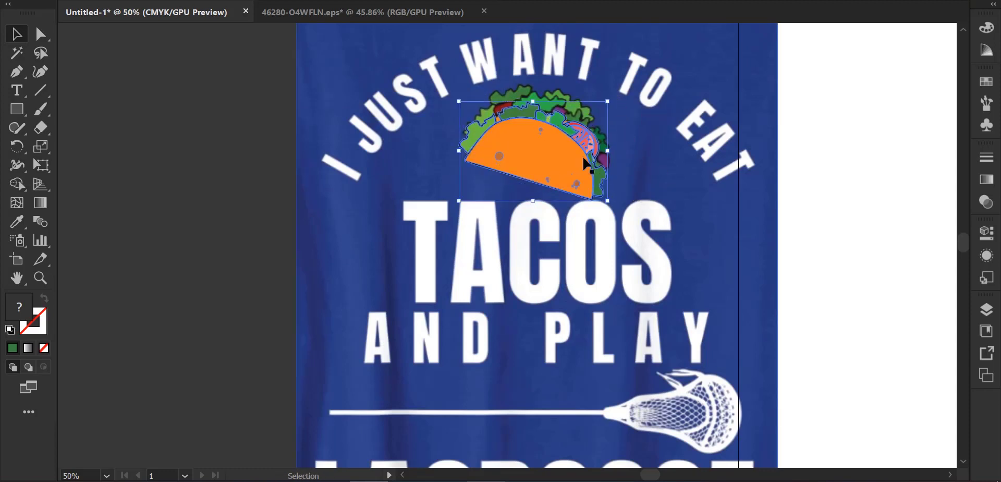
pyautogui.moveTo(536, 149); pyautogui.dragTo(537, 139)
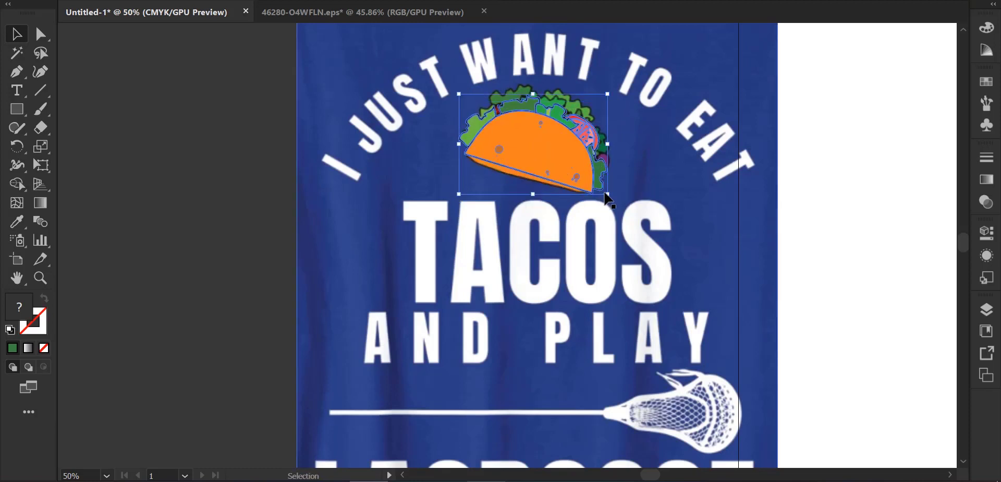
pyautogui.moveTo(609, 195); pyautogui.dragTo(616, 200)
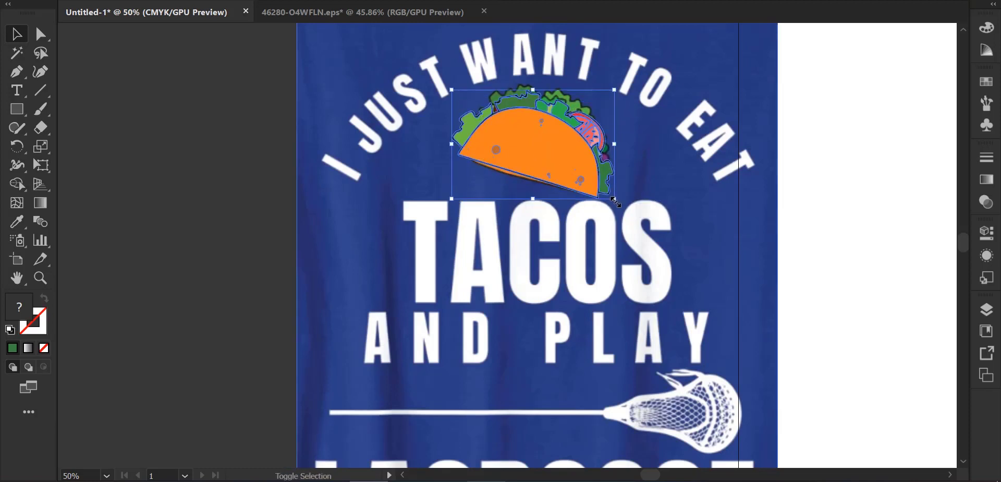
# Fine-position the taco over the reference with small arrow-key nudges, then deselect it
pyautogui.moveTo(572, 137); pyautogui.dragTo(574, 134)
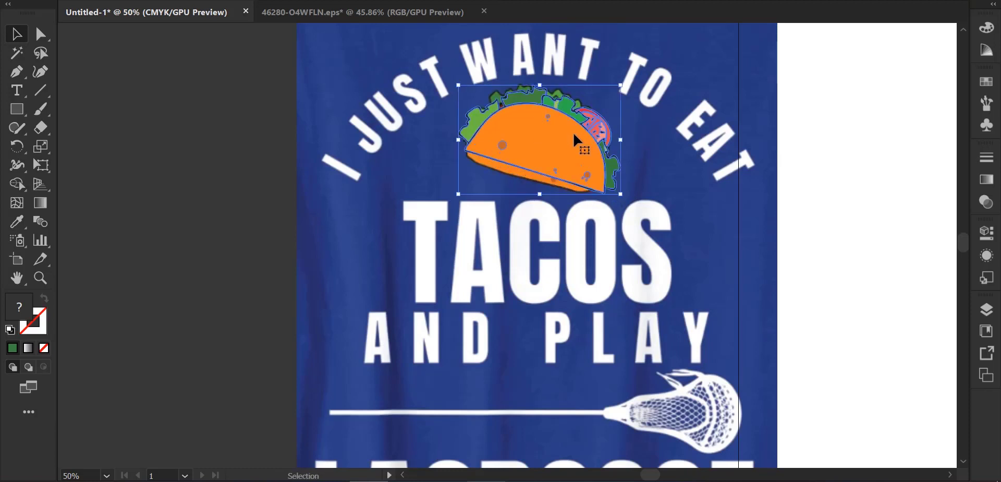
pyautogui.press('Left')
pyautogui.press('Left')
pyautogui.press('Left')
pyautogui.press('Left')
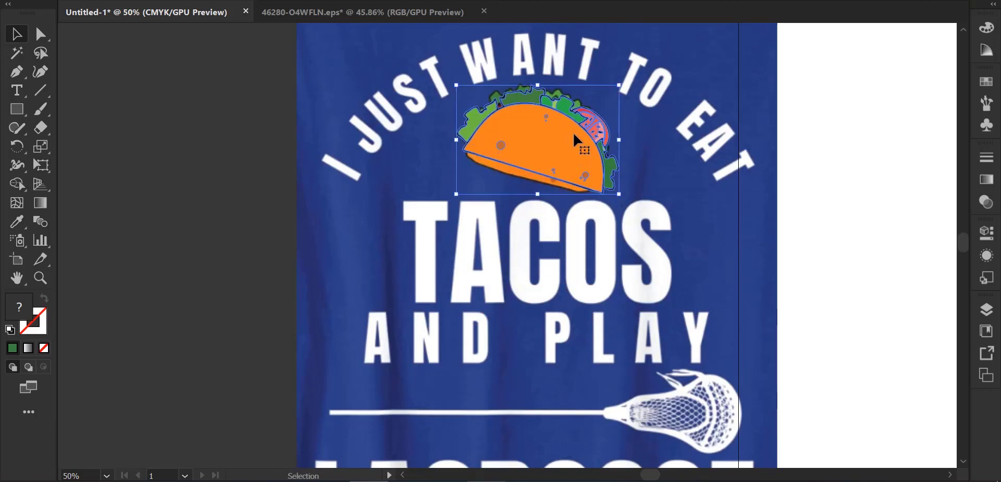
pyautogui.press('Down')
pyautogui.press('Down')
pyautogui.press('Left')
pyautogui.press('Left')
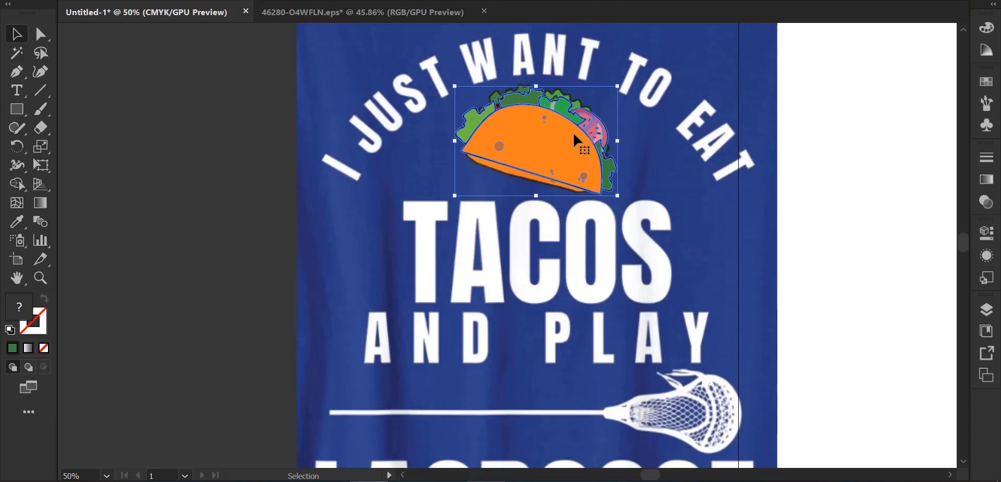
pyautogui.press('Up')
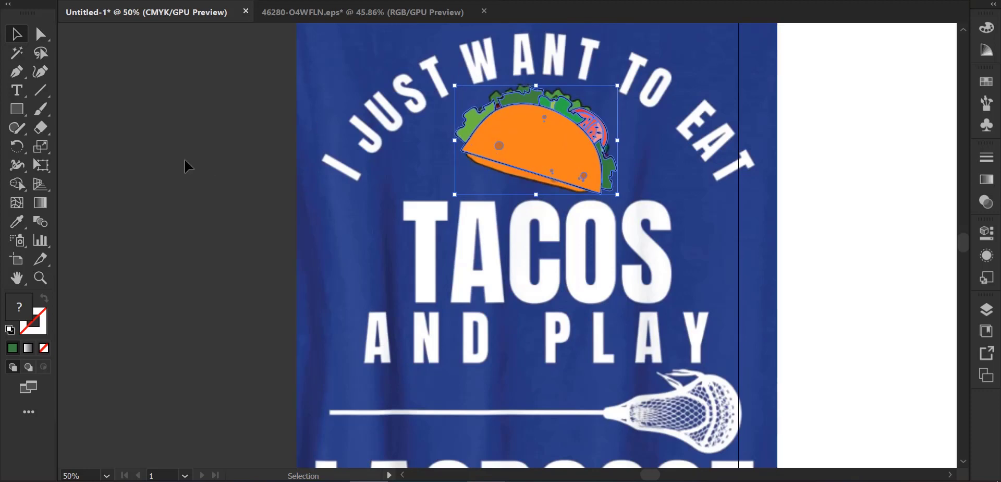
pyautogui.click(187, 164)
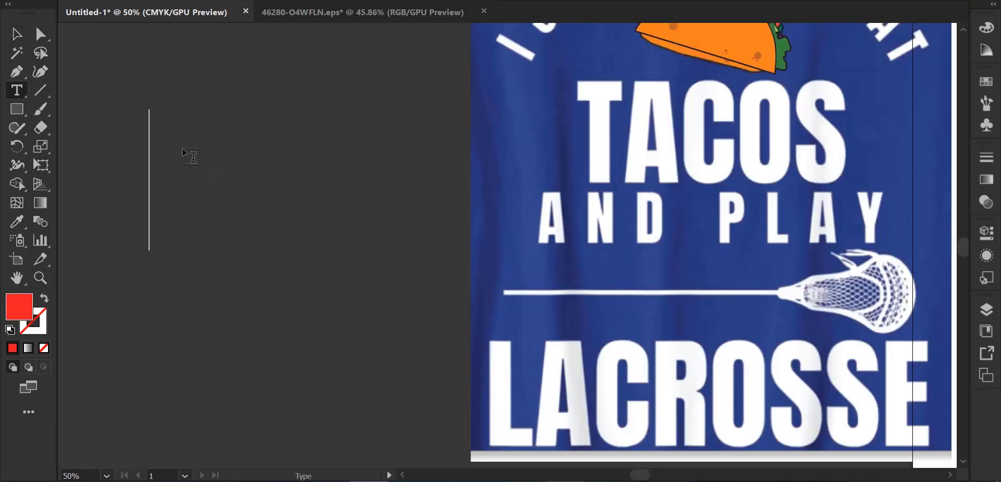
# Type 'TACOS' on the pasteboard and move it over the reference's TACOS word
pyautogui.click(183, 151)
pyautogui.write('T')
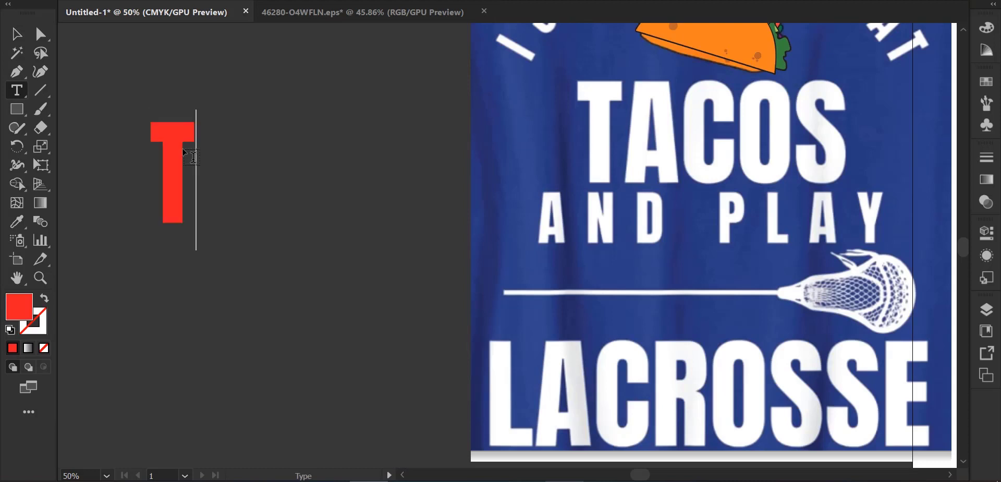
pyautogui.write('AC')
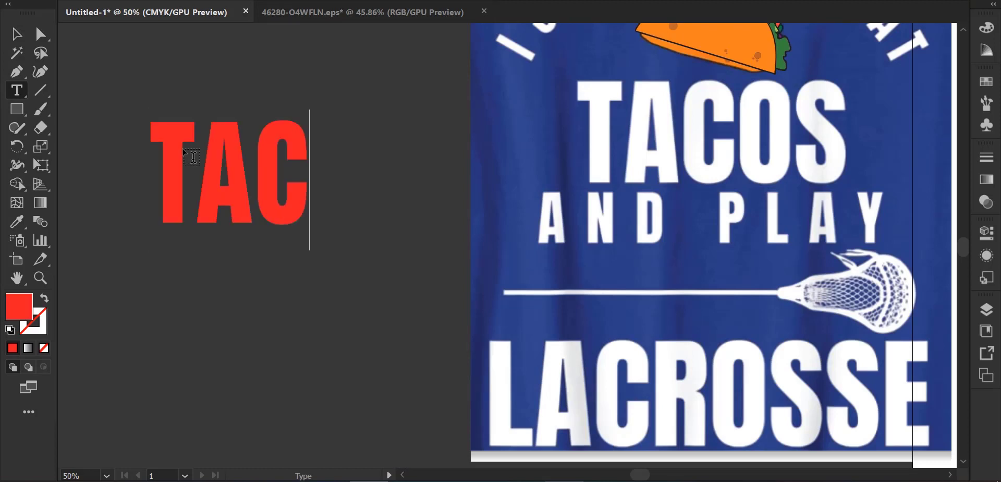
pyautogui.write('OS')
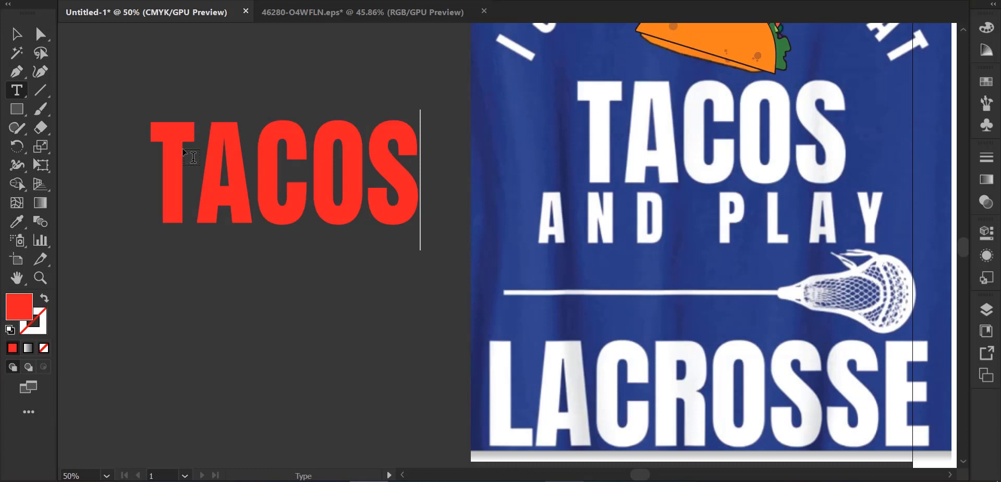
pyautogui.click(17, 34)
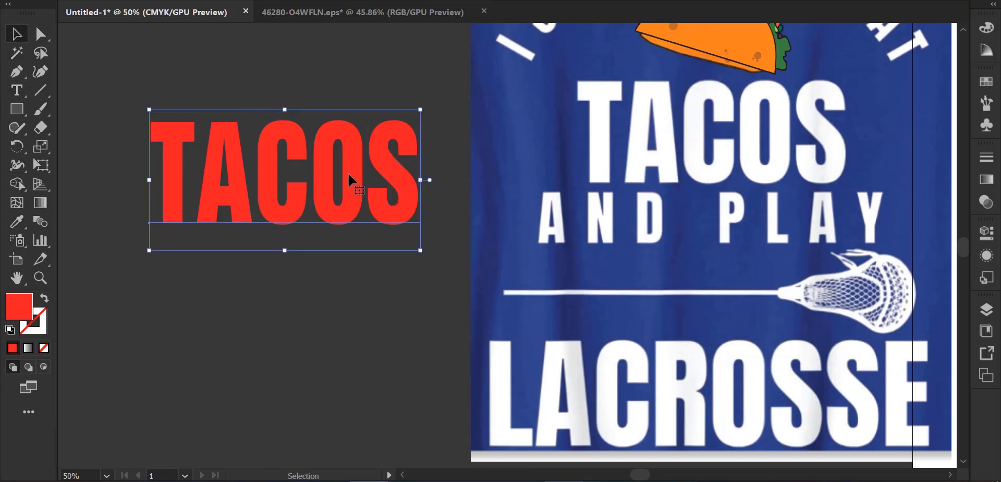
pyautogui.moveTo(351, 171)
pyautogui.mouseDown()
pyautogui.moveTo(592, 166)
pyautogui.moveTo(776, 129)
pyautogui.mouseUp()
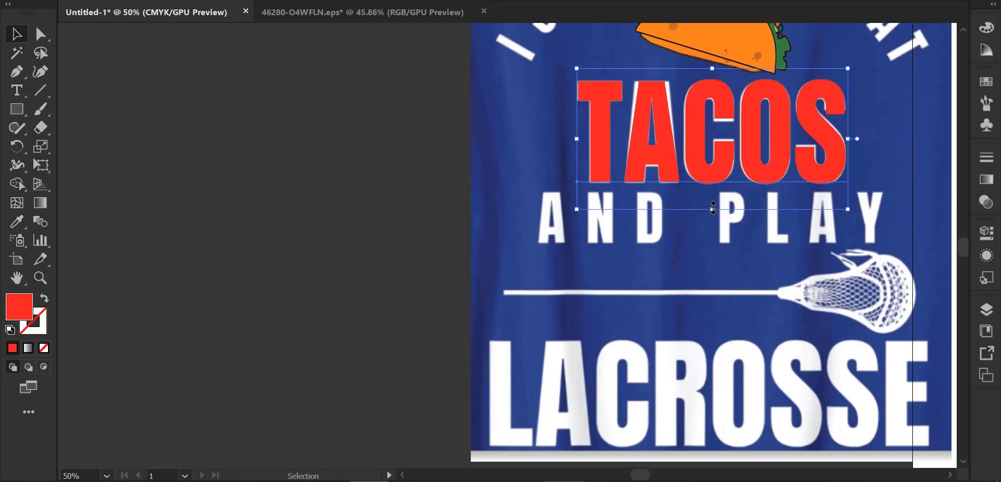
# Create a text object reading 'A N D' and give it a red fill from Swatches
pyautogui.click(17, 90)
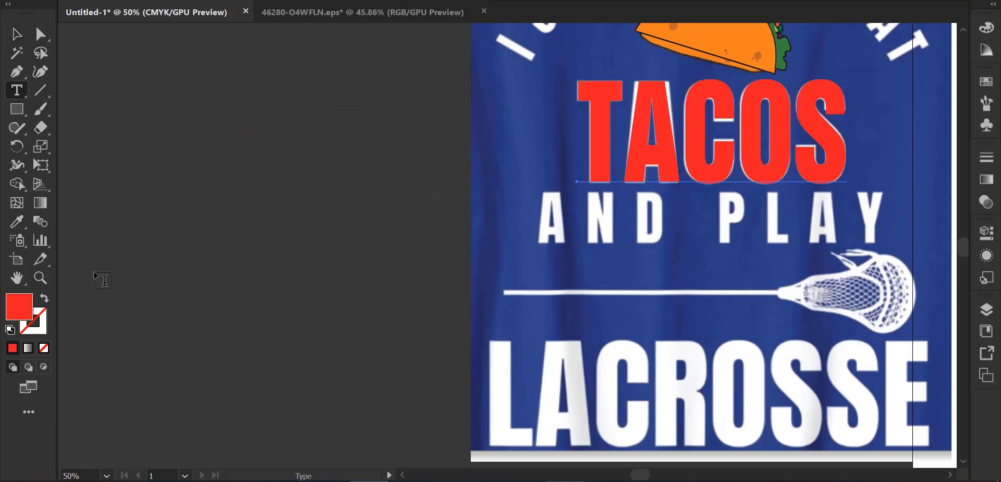
pyautogui.click(115, 268)
pyautogui.write('A')
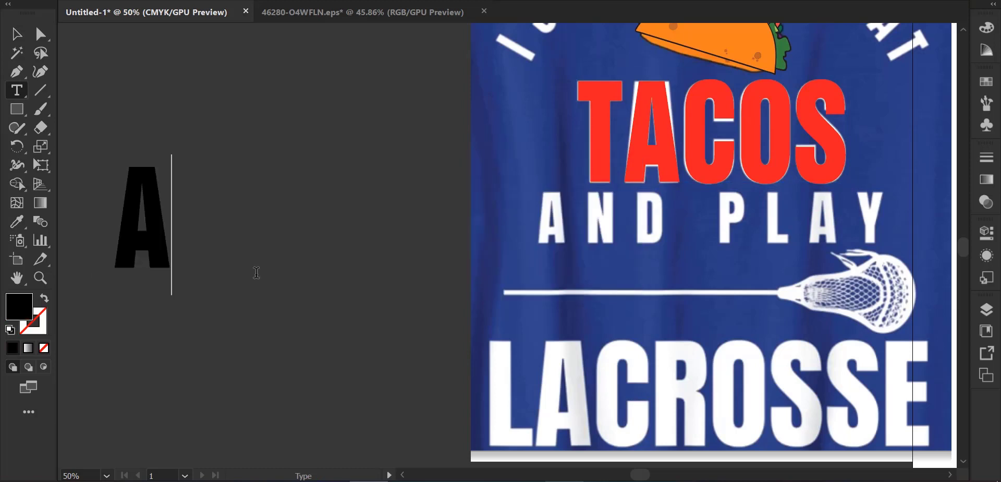
pyautogui.write(' N')
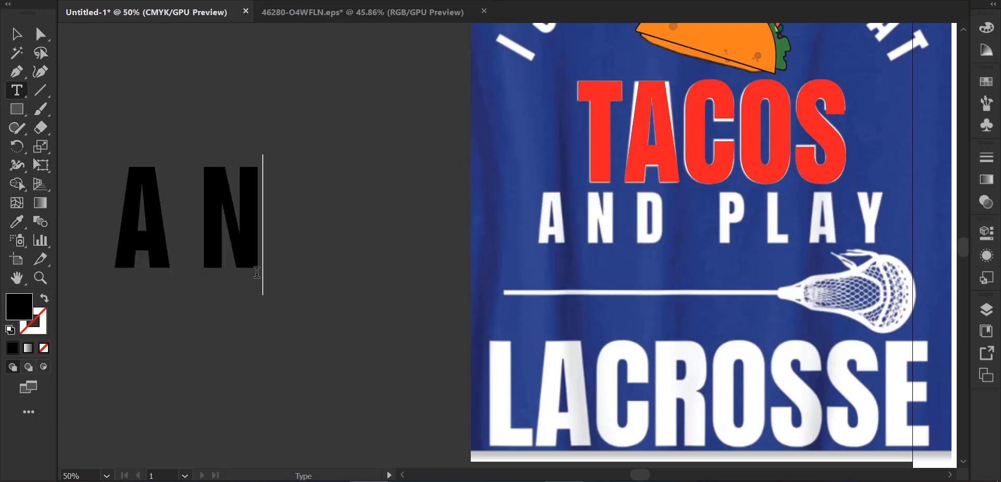
pyautogui.write(' D')
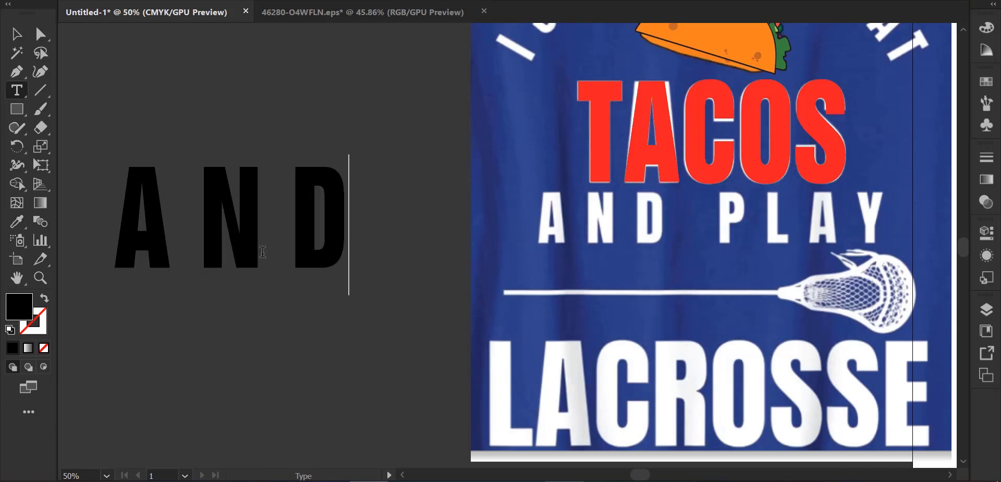
pyautogui.click(14, 35)
pyautogui.click(79, 6)
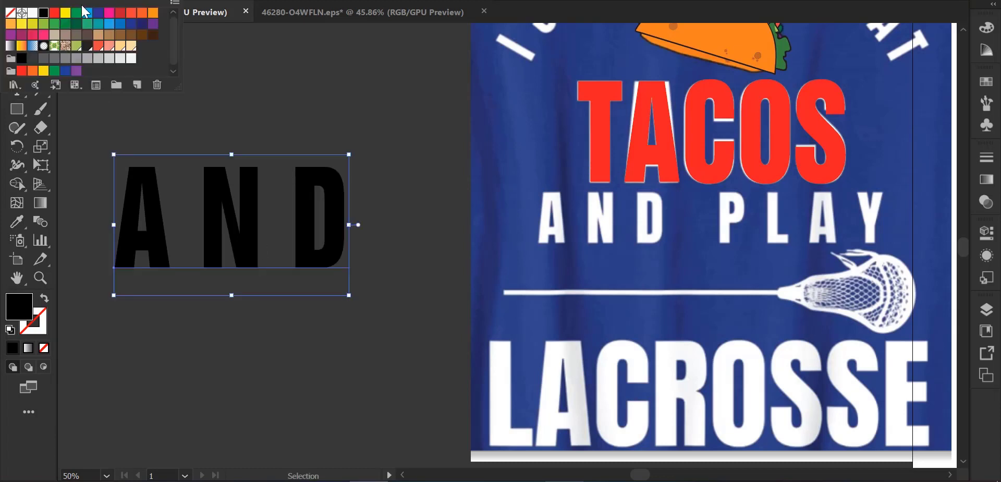
pyautogui.click(54, 12)
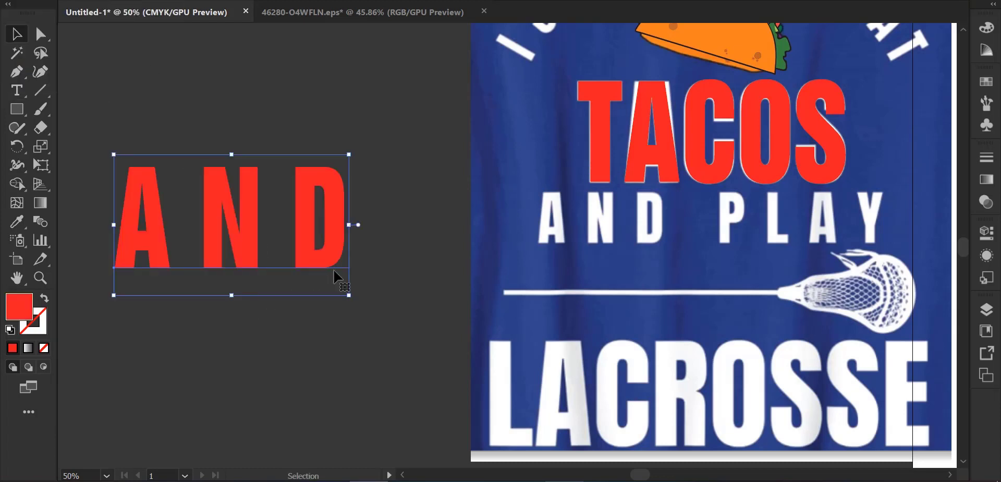
# Shrink the AND text and align it over the reference's AND lettering
pyautogui.moveTo(349, 296); pyautogui.dragTo(311, 272)
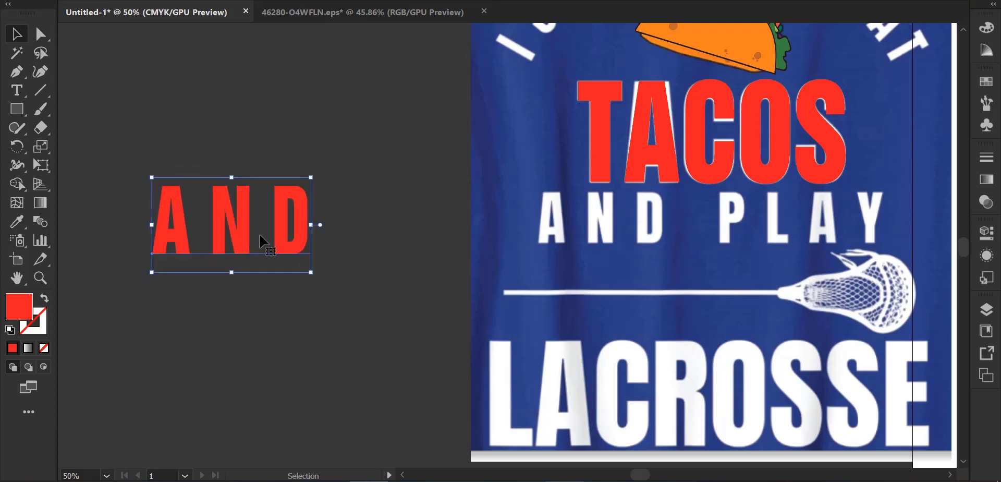
pyautogui.moveTo(253, 228); pyautogui.dragTo(620, 252)
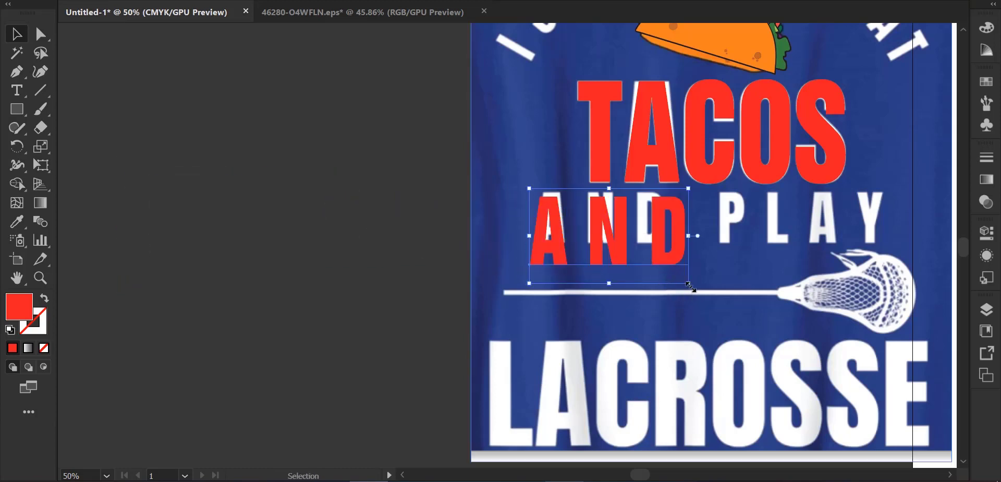
pyautogui.moveTo(683, 279); pyautogui.dragTo(675, 275)
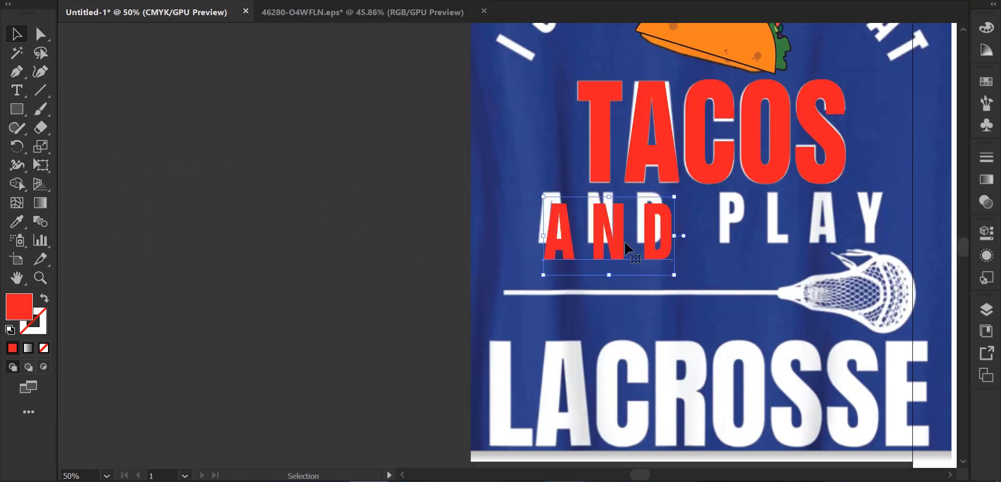
pyautogui.moveTo(617, 236); pyautogui.dragTo(605, 216)
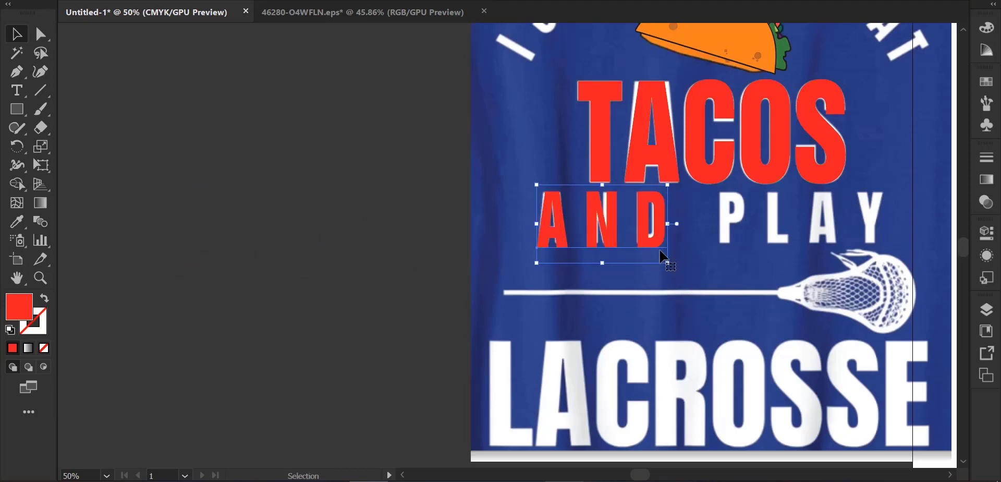
pyautogui.moveTo(669, 264); pyautogui.dragTo(662, 259)
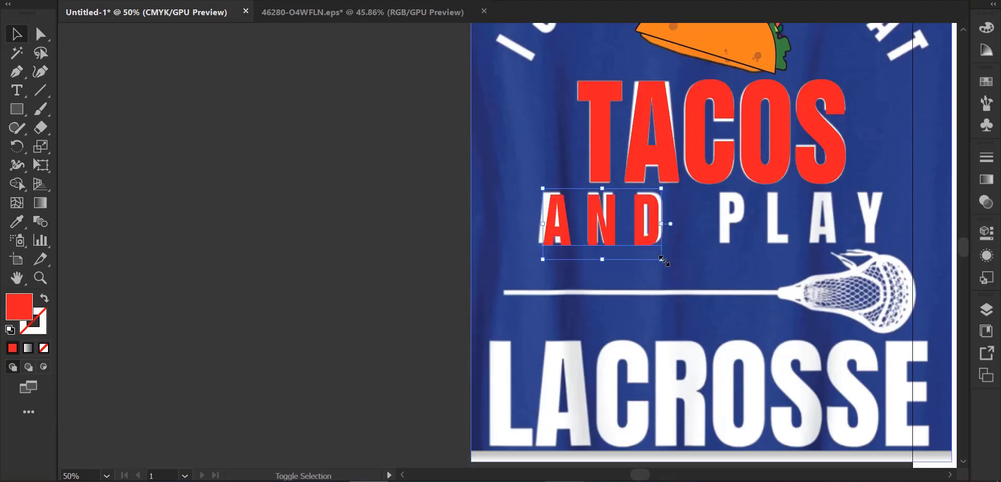
pyautogui.moveTo(610, 224)
pyautogui.mouseDown()
pyautogui.moveTo(602, 222)
pyautogui.moveTo(669, 220)
pyautogui.mouseUp()
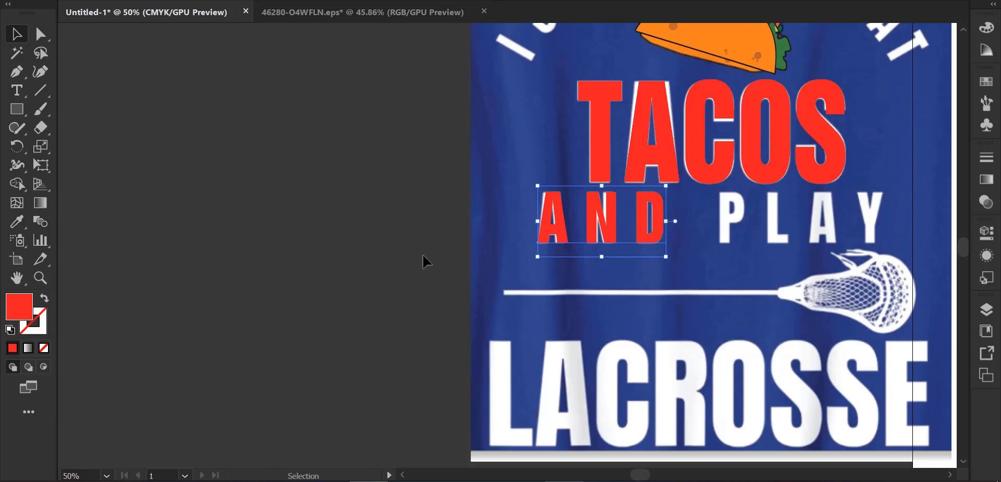
pyautogui.click(17, 90)
# Type 'P L A Y', eyedrop the red AND styling onto it, and place it beside AND
pyautogui.click(120, 217)
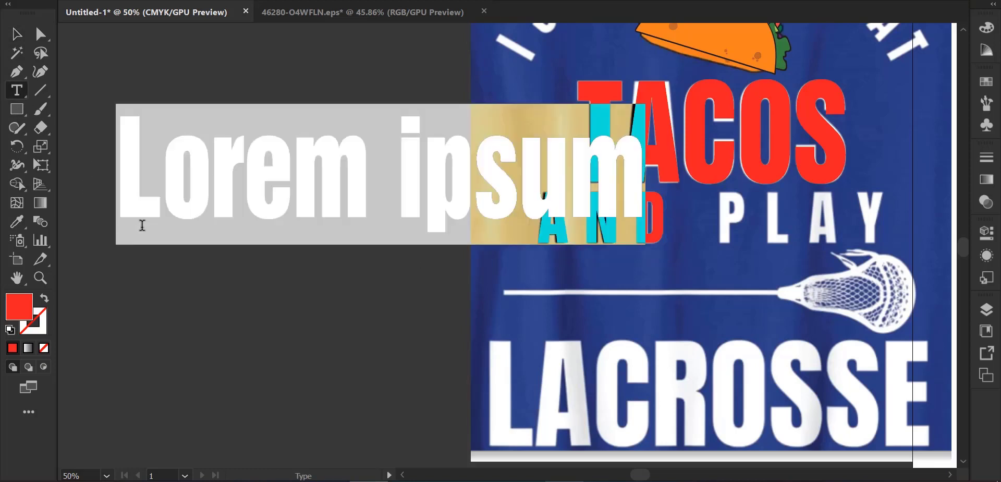
pyautogui.write('P ')
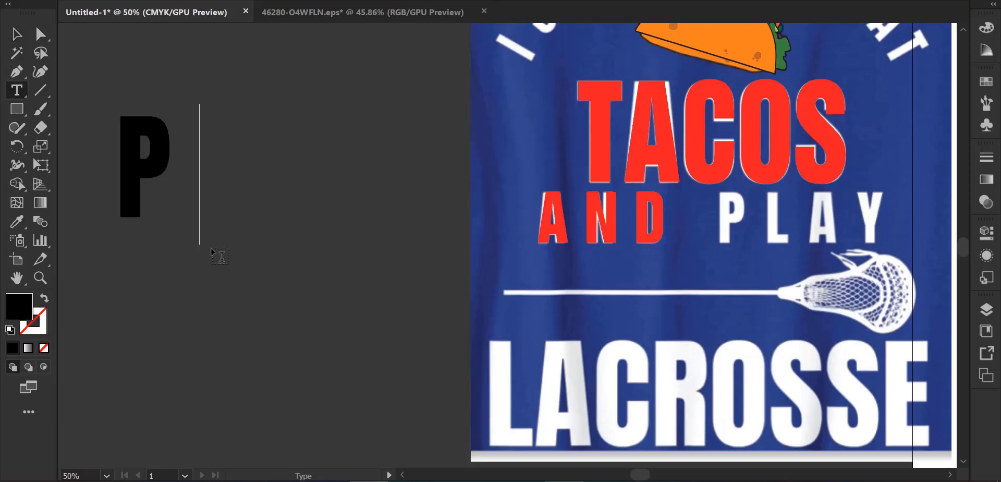
pyautogui.write('L')
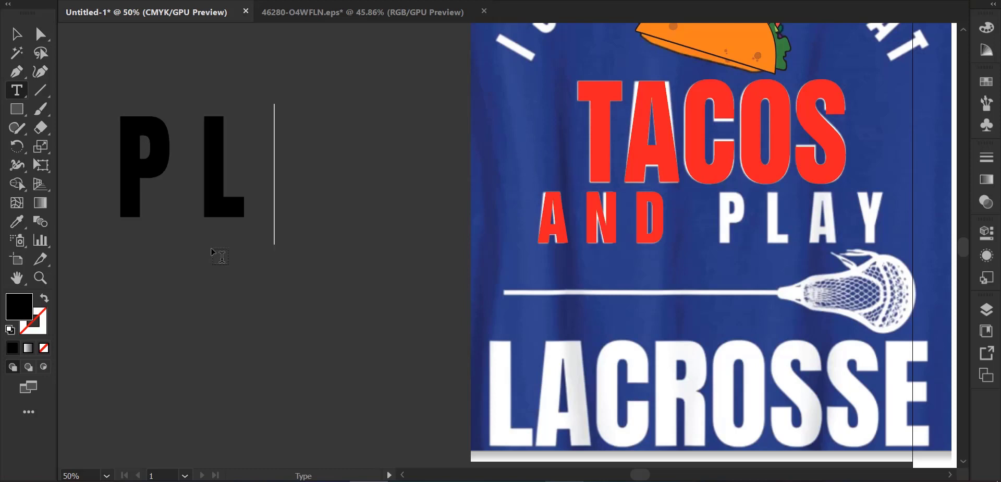
pyautogui.write(' A')
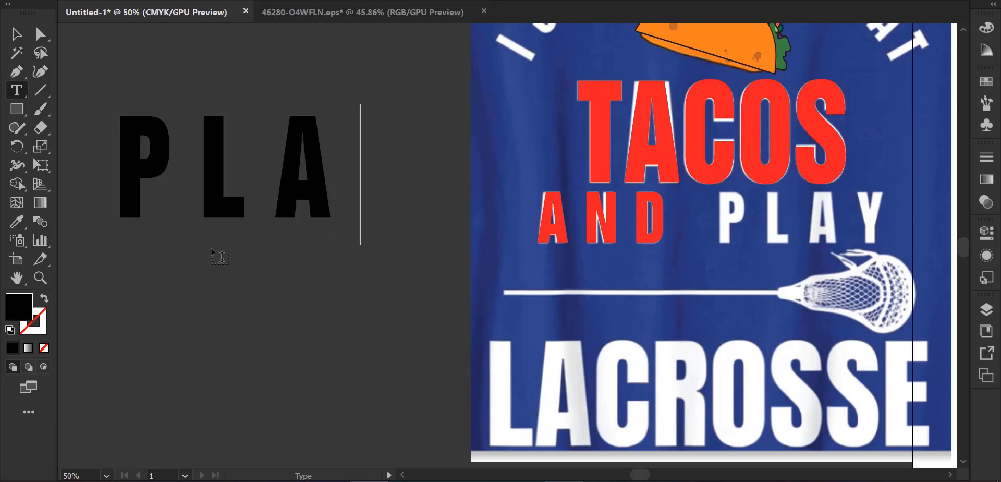
pyautogui.write(' Y')
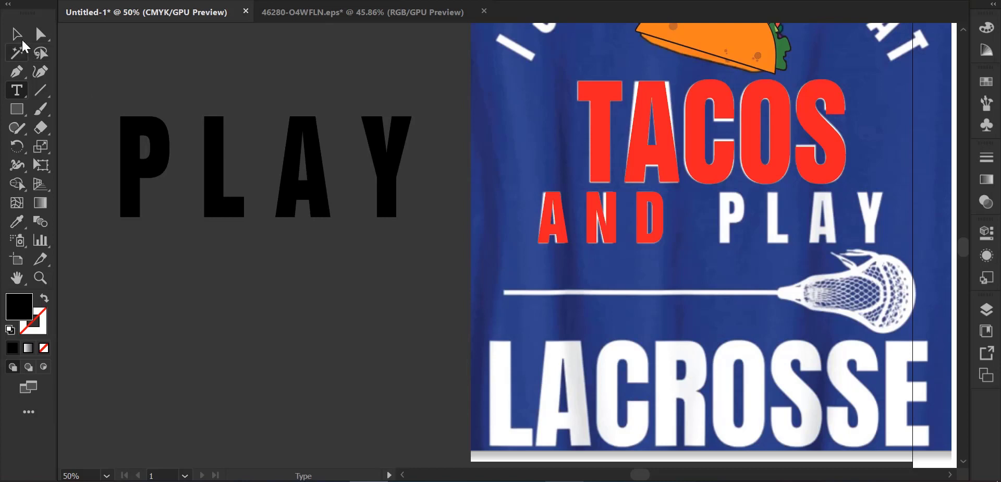
pyautogui.click(16, 34)
pyautogui.click(16, 221)
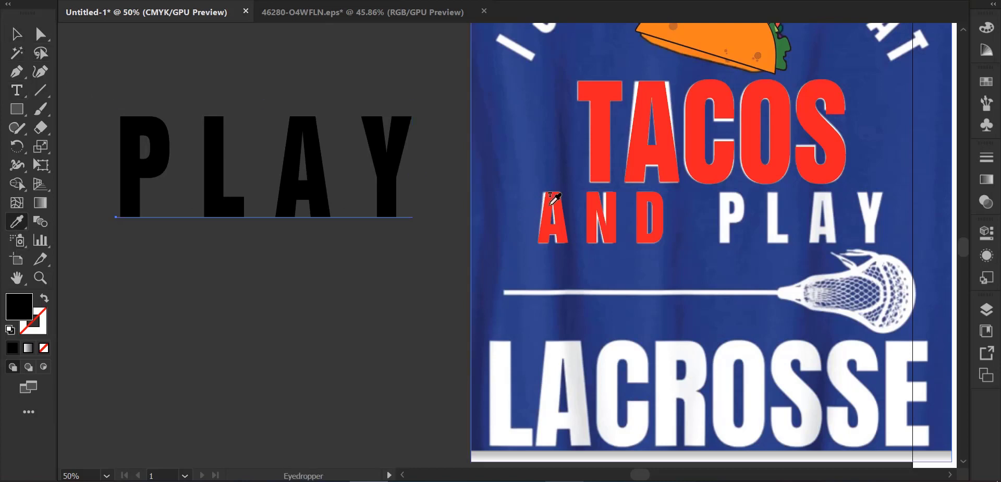
pyautogui.click(605, 209)
pyautogui.press('v')
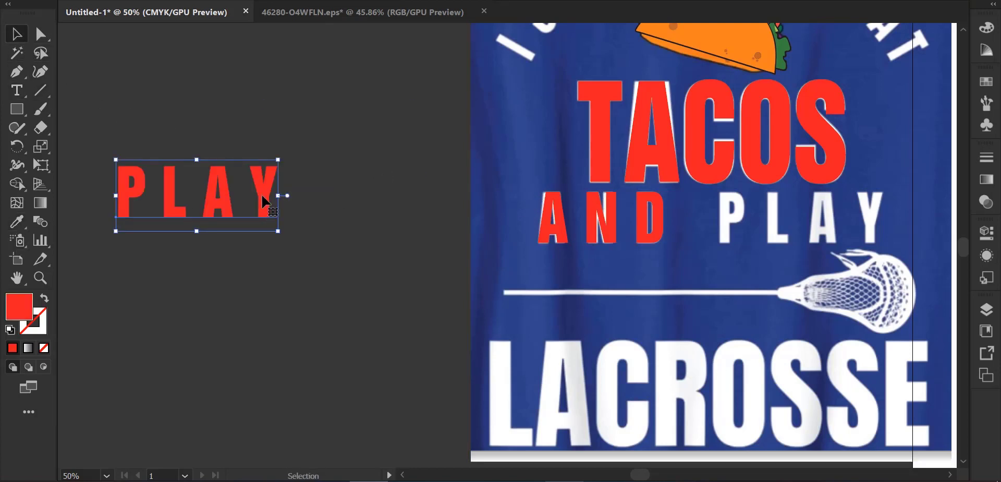
pyautogui.moveTo(276, 193)
pyautogui.mouseDown()
pyautogui.moveTo(893, 227)
pyautogui.moveTo(866, 212)
pyautogui.moveTo(887, 222)
pyautogui.mouseUp()
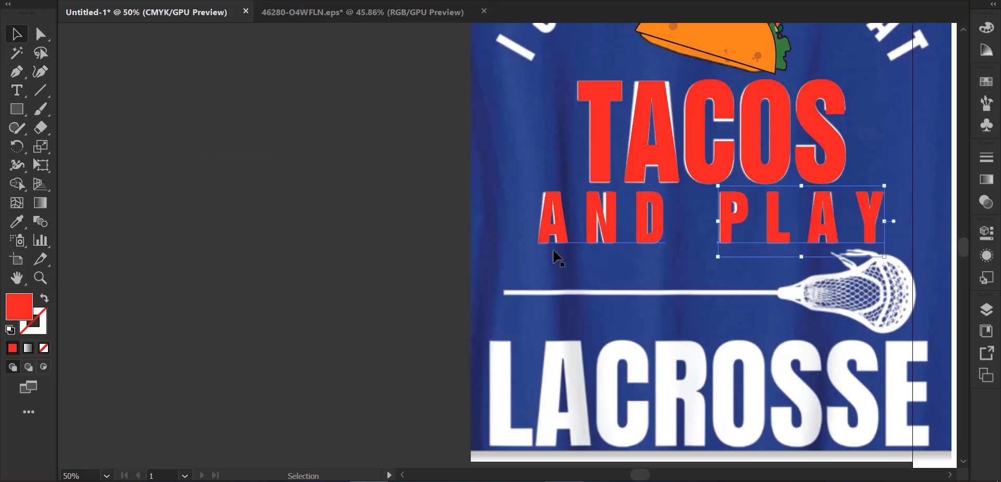
# Type 'LACROSSE' in a new text object below the artwork, correcting a typo
pyautogui.scroll(-1, 324, 264)
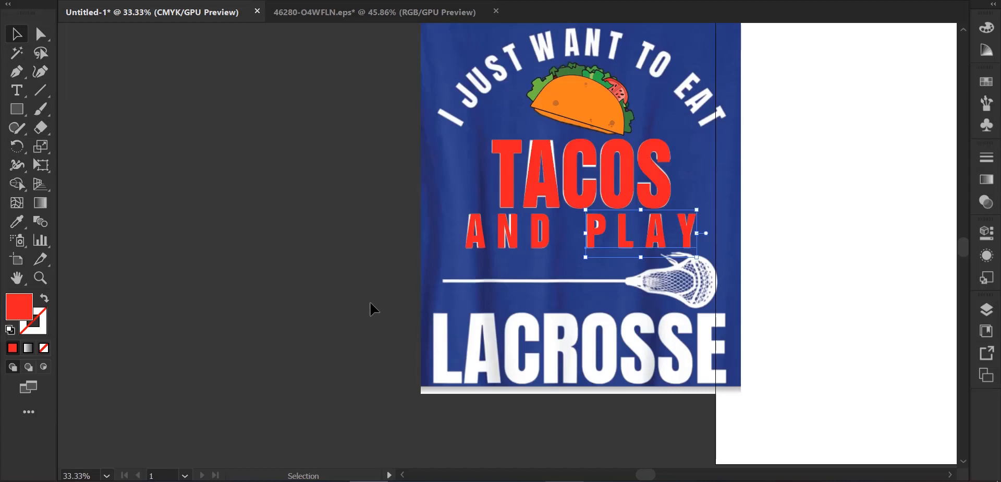
pyautogui.click(19, 89)
pyautogui.scroll(-3, 283, 293)
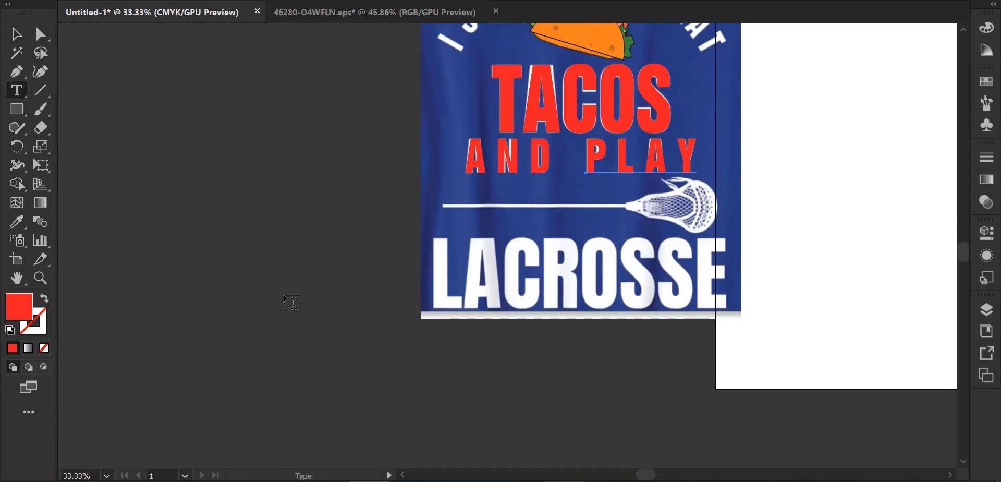
pyautogui.scroll(-2, 283, 293)
pyautogui.click(222, 390)
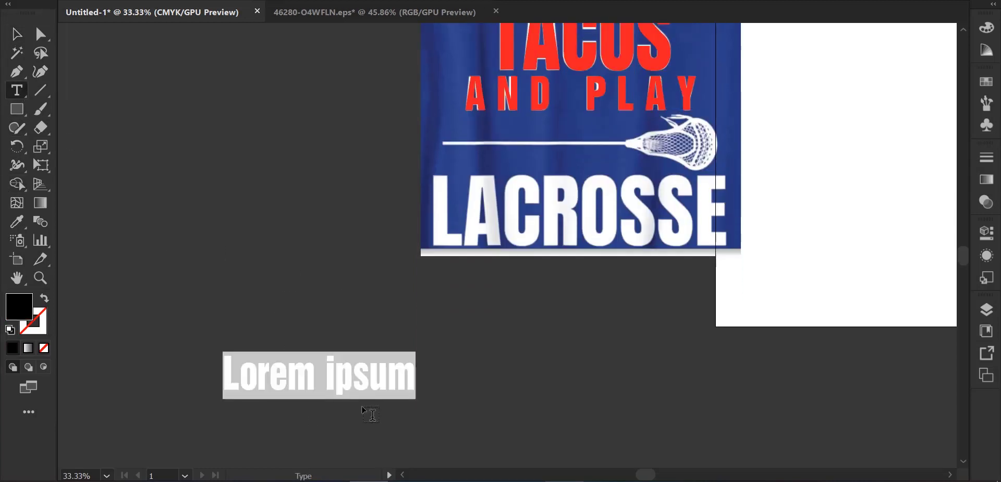
pyautogui.write('LA')
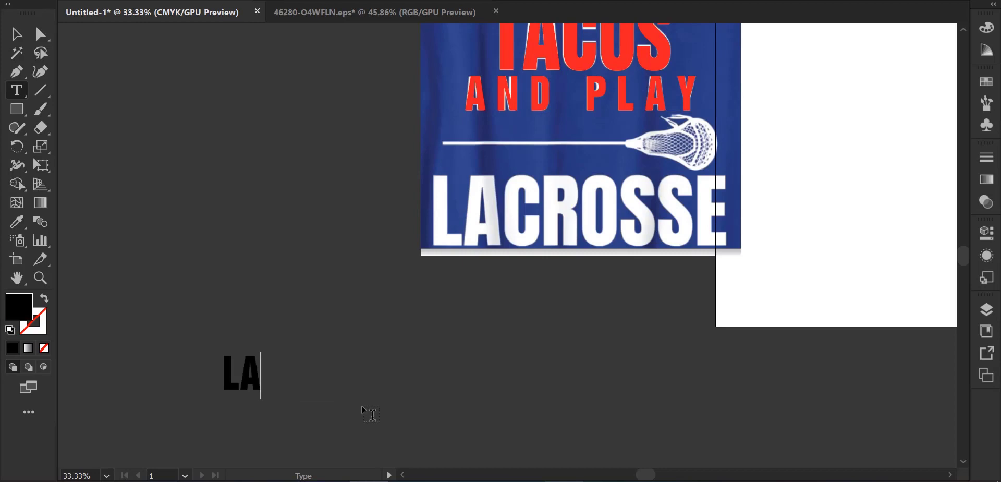
pyautogui.write('C')
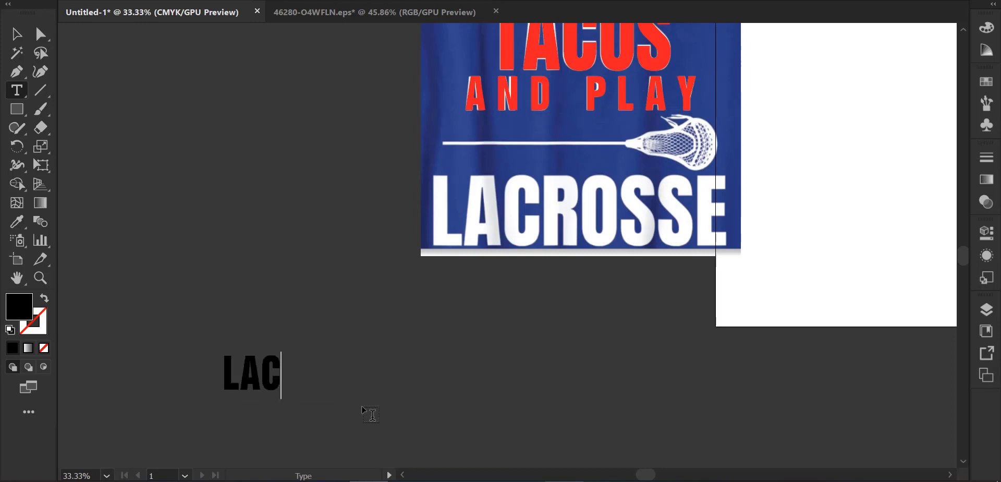
pyautogui.write('T')
pyautogui.press('BackSpace')
pyautogui.write('R')
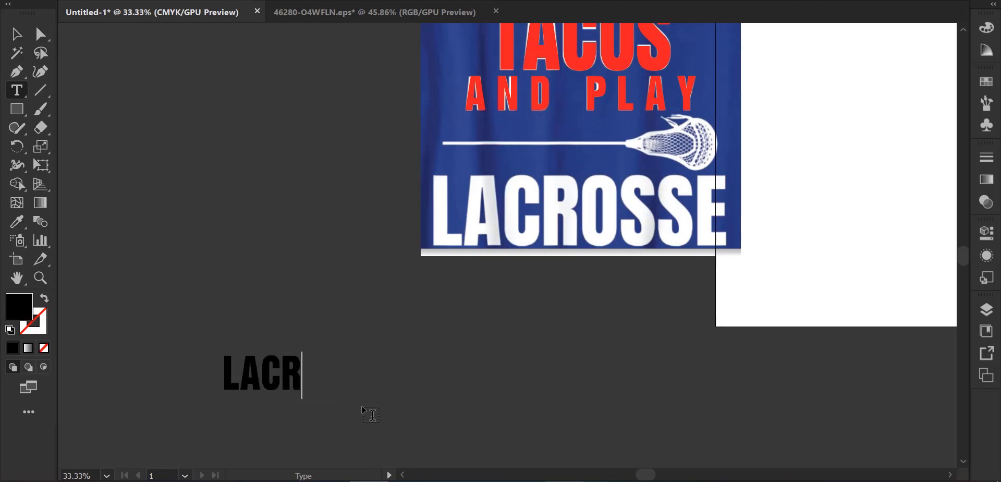
pyautogui.write('OS')
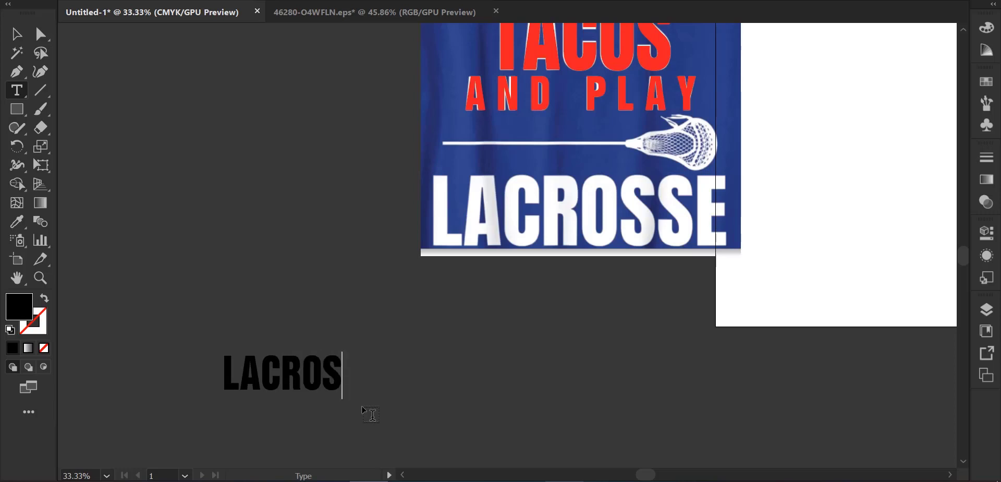
pyautogui.write('SE')
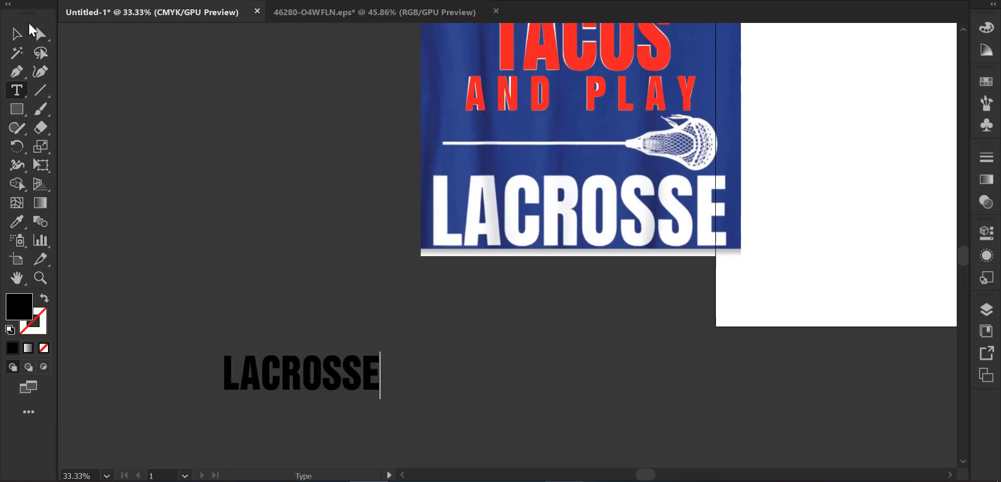
# Copy the red TACOS styling onto LACROSSE with the Eyedropper
pyautogui.click(15, 35)
pyautogui.click(18, 224)
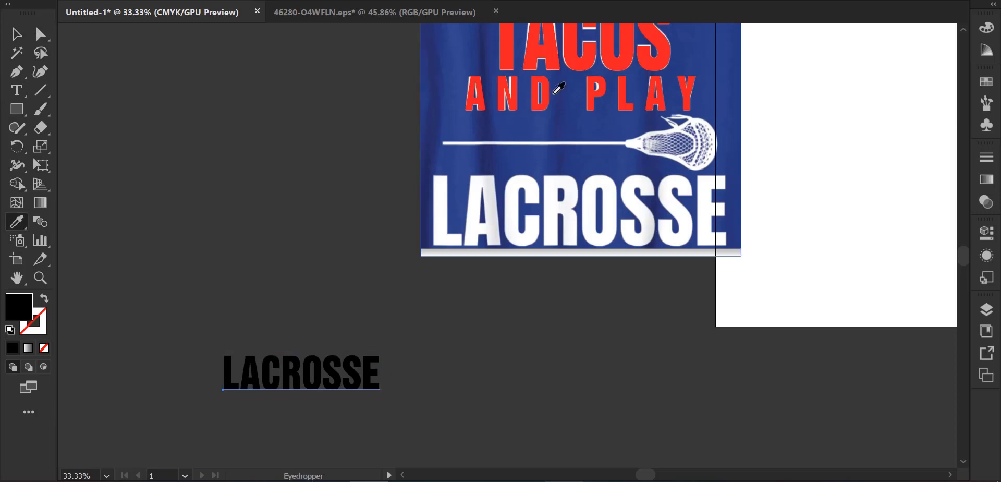
pyautogui.click(546, 46)
pyautogui.click(15, 34)
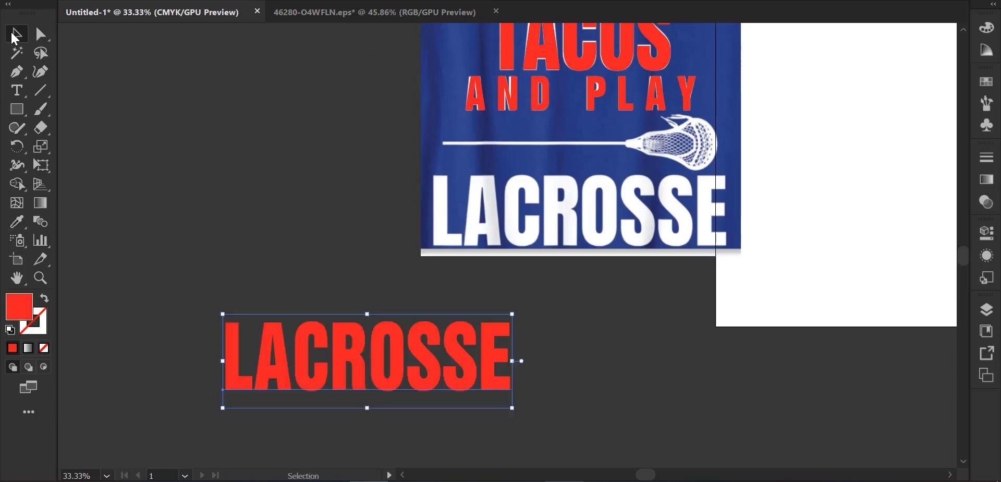
# Move LACROSSE onto the artwork and enlarge it to cover the reference's LACROSSE line
pyautogui.moveTo(428, 354)
pyautogui.mouseDown()
pyautogui.moveTo(607, 218)
pyautogui.moveTo(637, 208)
pyautogui.mouseUp()
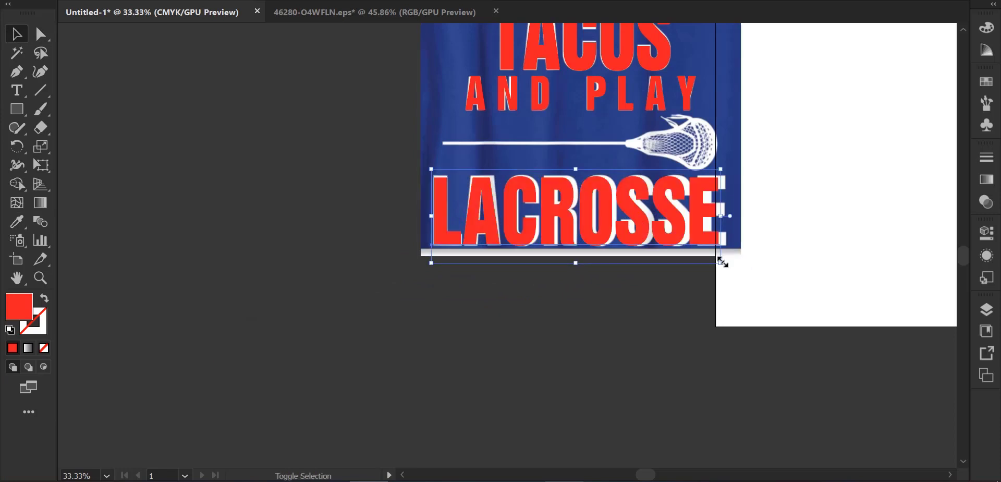
pyautogui.moveTo(723, 263); pyautogui.dragTo(730, 266)
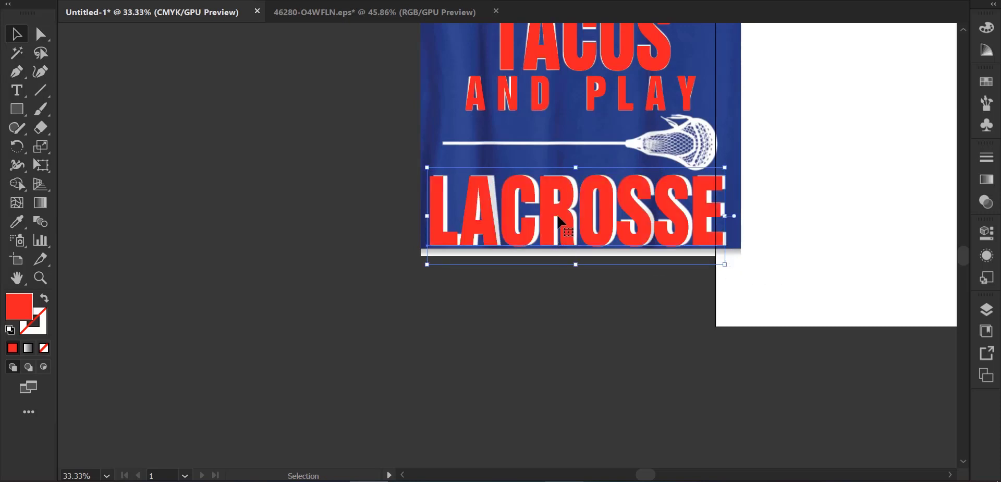
pyautogui.moveTo(565, 219); pyautogui.dragTo(564, 216)
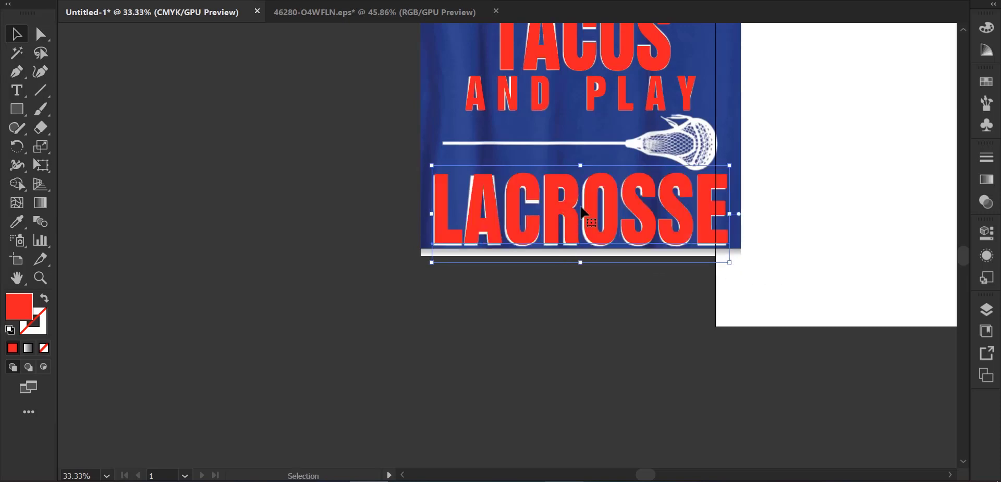
pyautogui.press('Down')
pyautogui.press('Down')
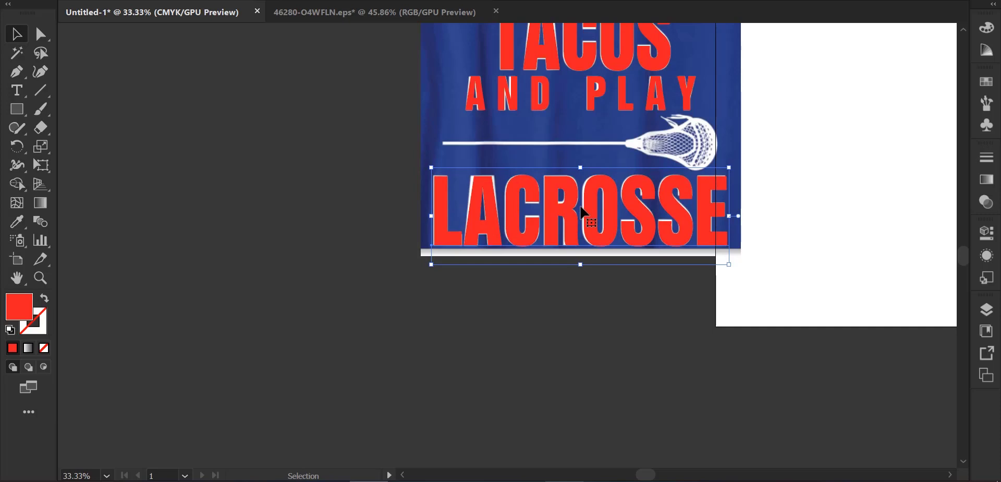
pyautogui.press('Up')
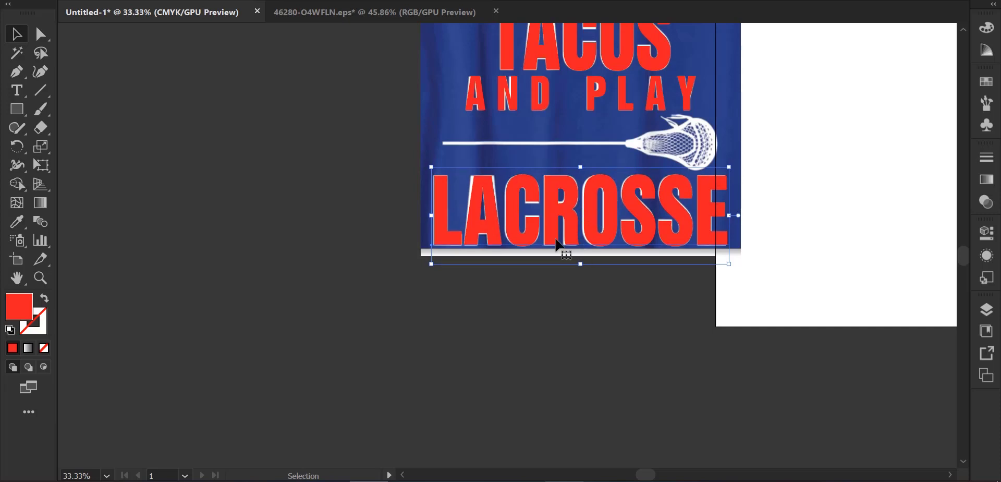
# Type 'I JUST WANT TO EAT' in a new text object above the artwork
pyautogui.scroll(-2, 374, 282)
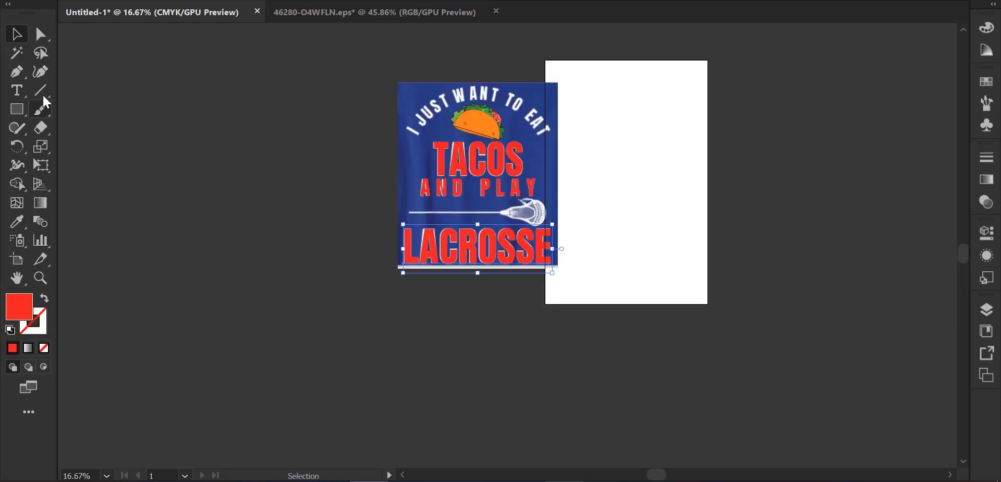
pyautogui.click(18, 88)
pyautogui.scroll(1, 337, 146)
pyautogui.scroll(1, 363, 199)
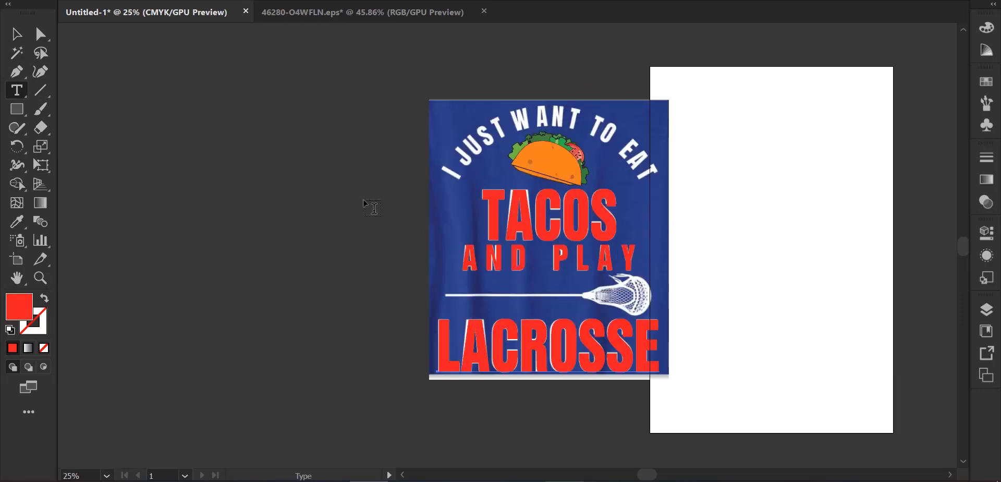
pyautogui.scroll(1, 363, 199)
pyautogui.scroll(1, 299, 201)
pyautogui.scroll(3, 339, 211)
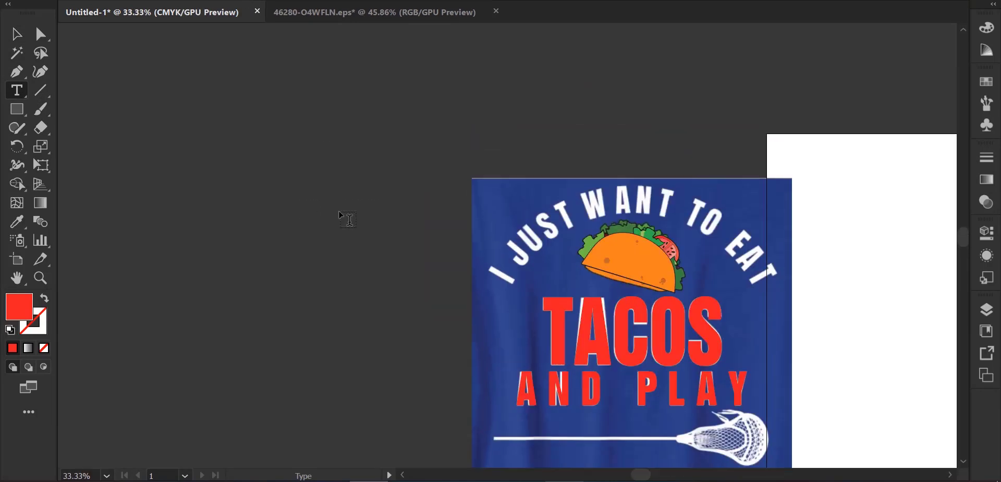
pyautogui.click(289, 107)
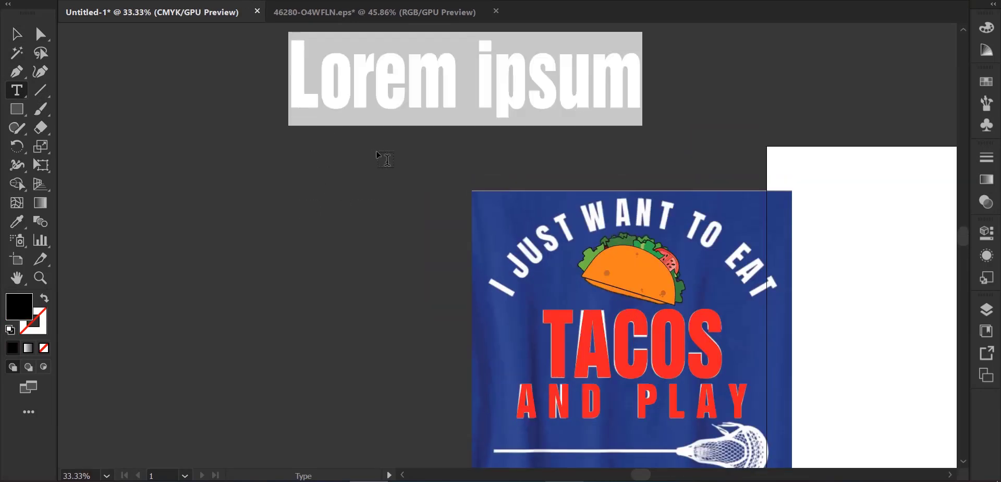
pyautogui.write('I ')
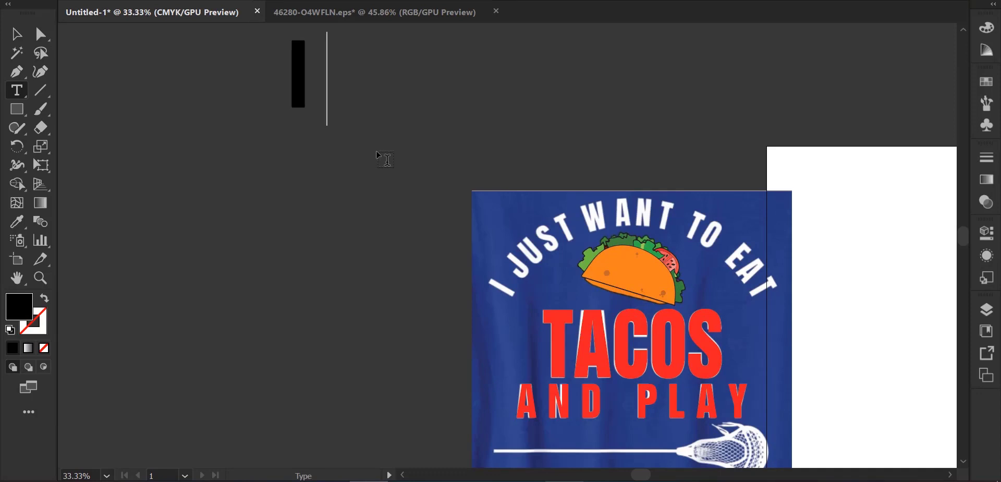
pyautogui.write('J')
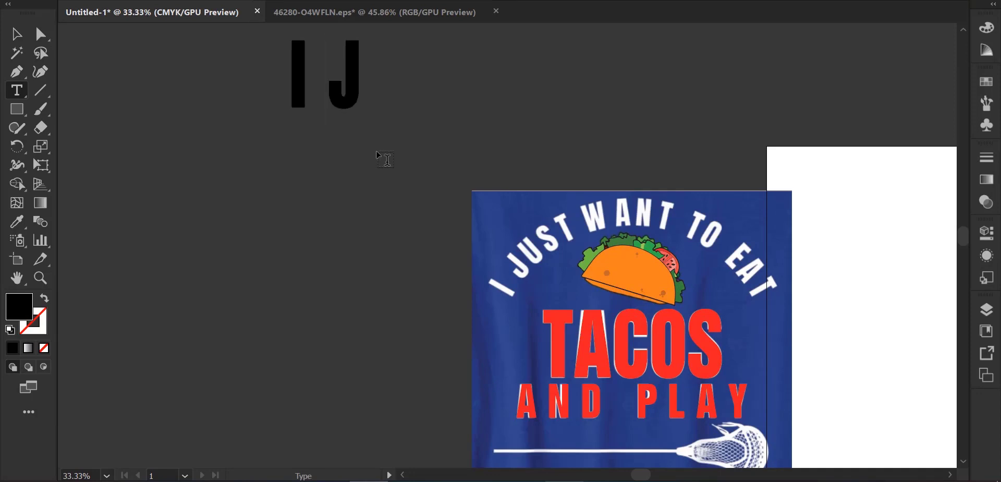
pyautogui.write('US')
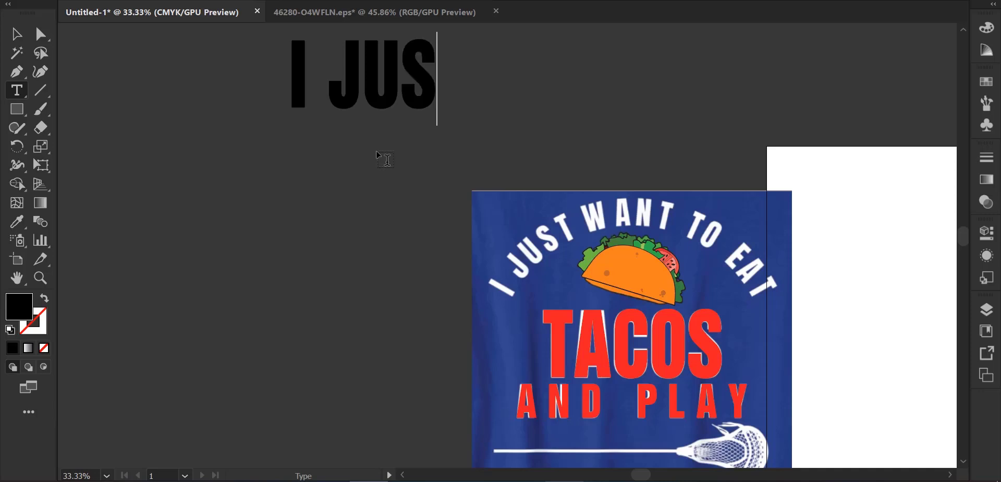
pyautogui.write('T')
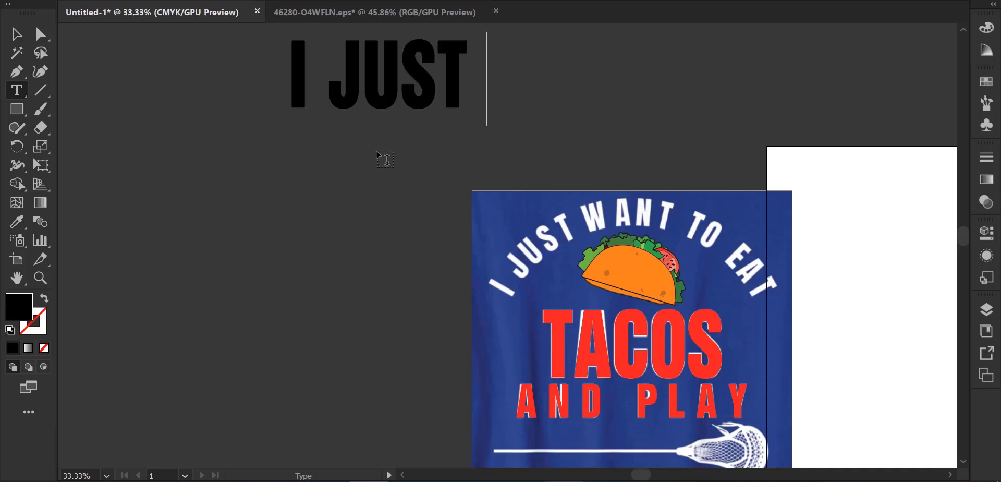
pyautogui.write(' WA')
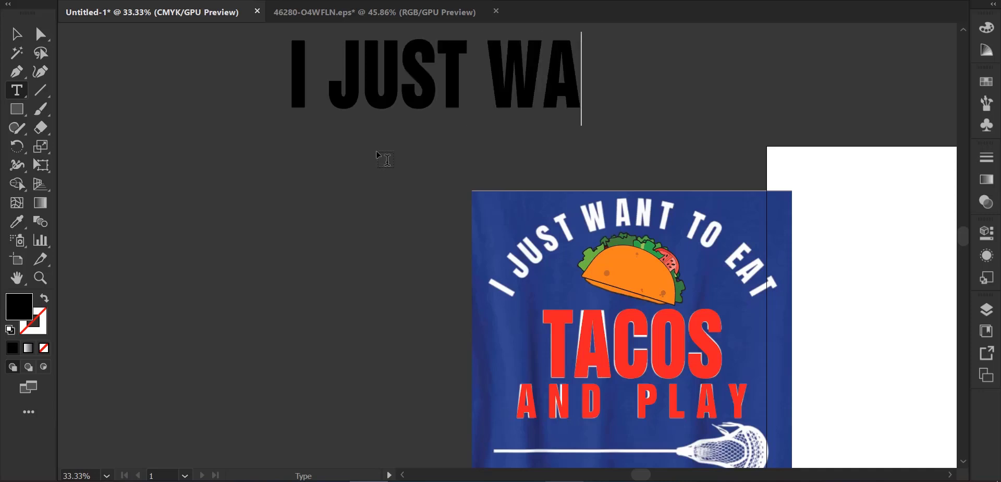
pyautogui.write('NT')
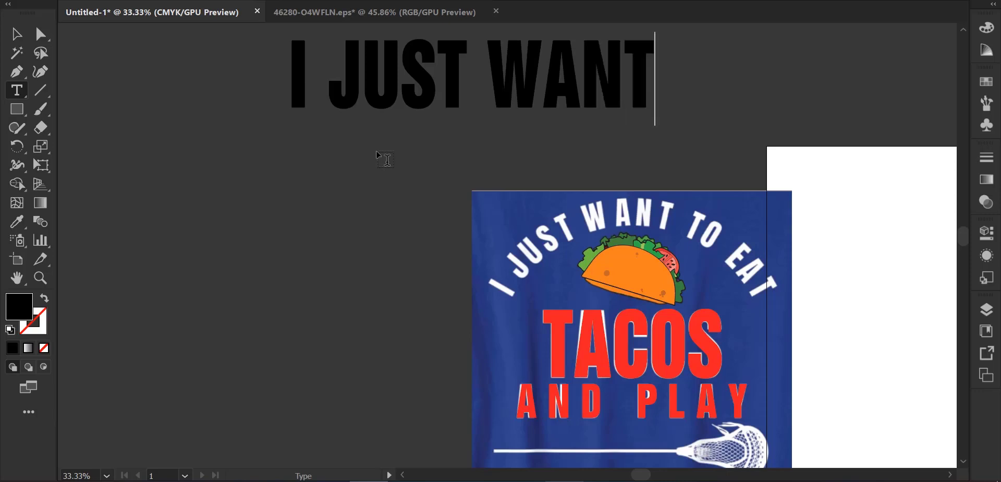
pyautogui.write(' TO')
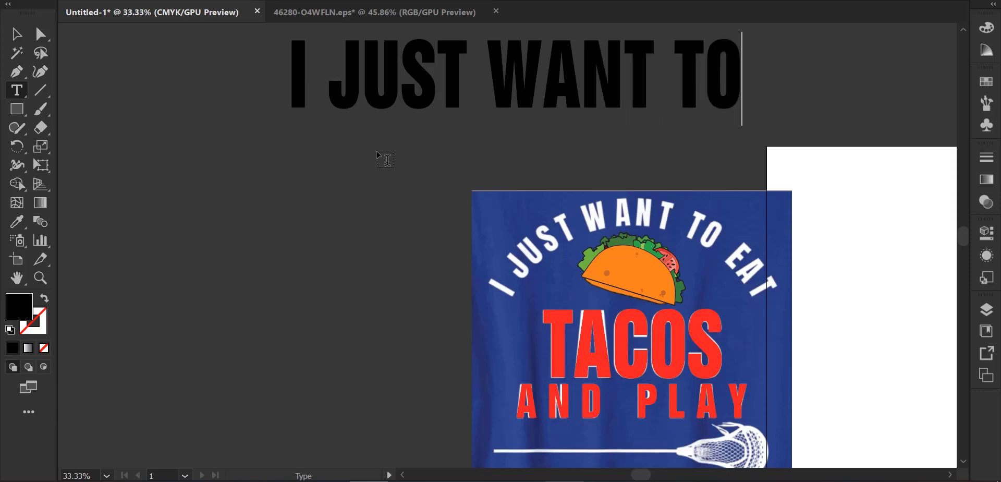
pyautogui.write(' EA')
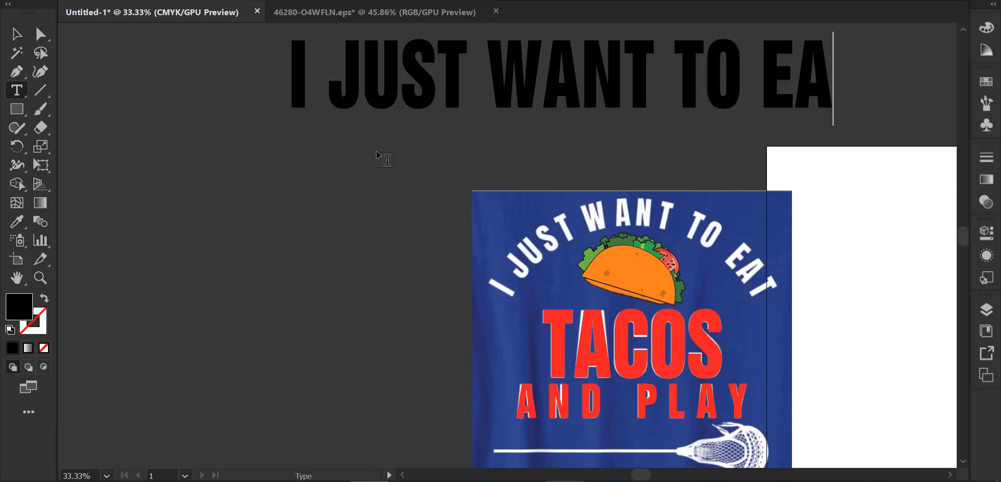
pyautogui.write('T')
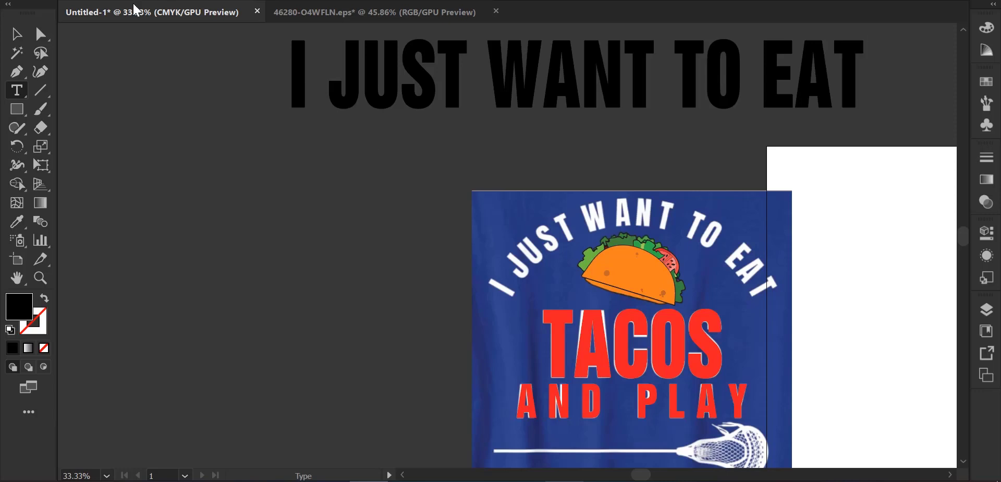
# Eyedrop the red AND PLAY style onto the headline, then move and shrink it over the reference's top line
pyautogui.click(16, 34)
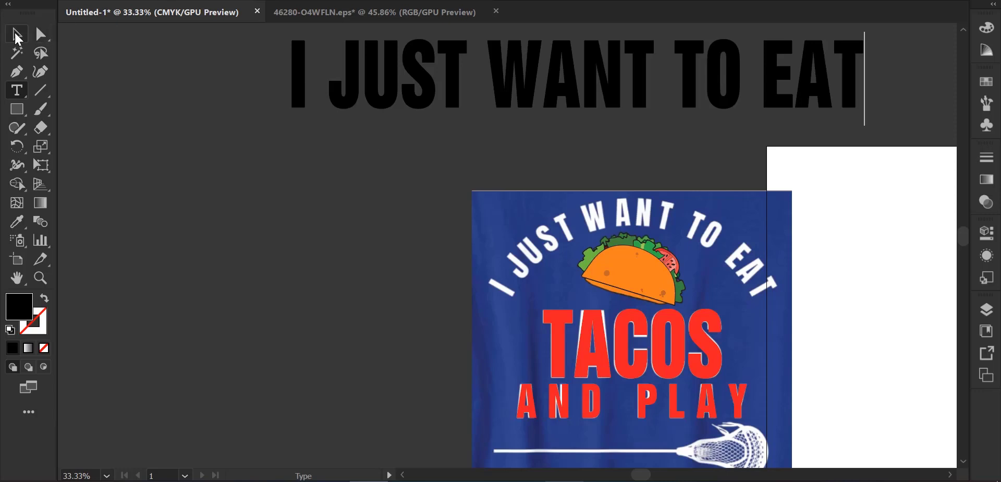
pyautogui.click(17, 221)
pyautogui.click(589, 391)
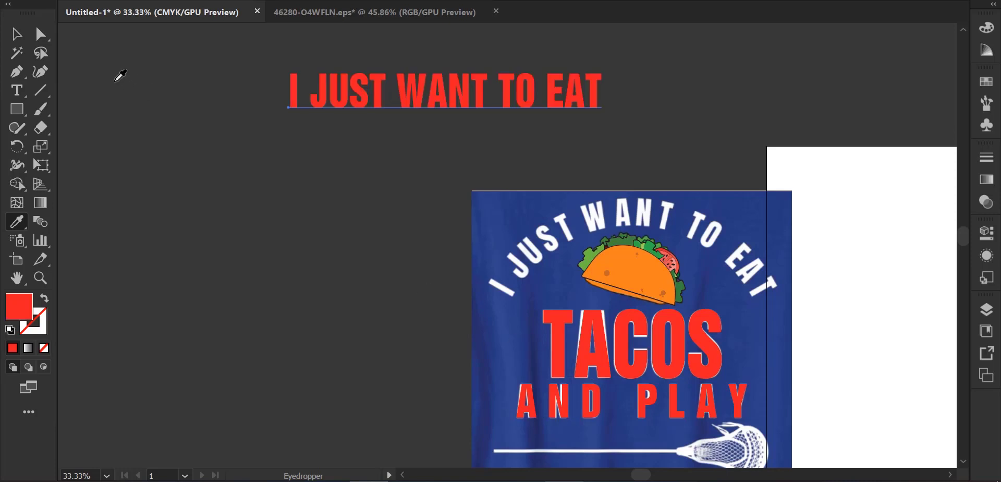
pyautogui.click(16, 34)
pyautogui.moveTo(517, 94); pyautogui.dragTo(704, 283)
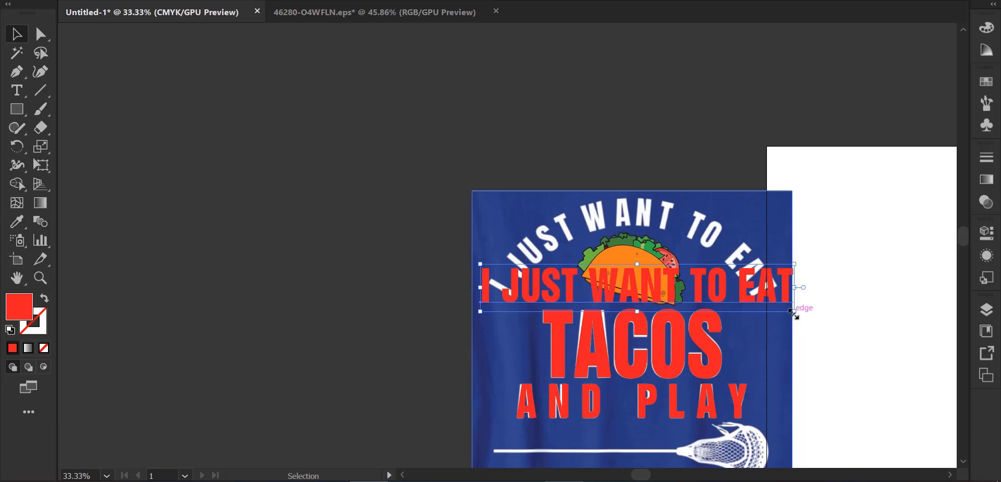
pyautogui.moveTo(793, 313); pyautogui.dragTo(758, 307)
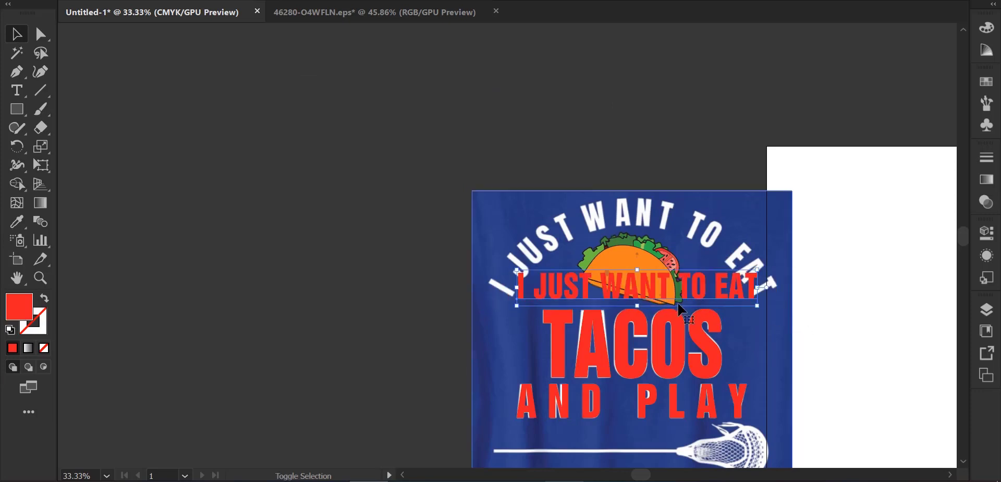
pyautogui.moveTo(661, 294); pyautogui.dragTo(652, 269)
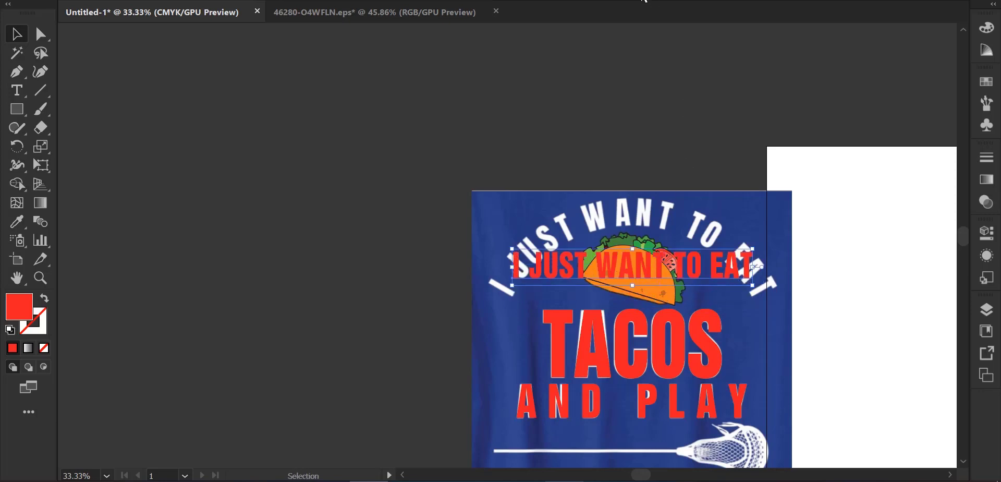
# Apply an Arc envelope warp with 64% bend to the headline
pyautogui.hotkey('ctrl', 'alt', 'shift', 'w')
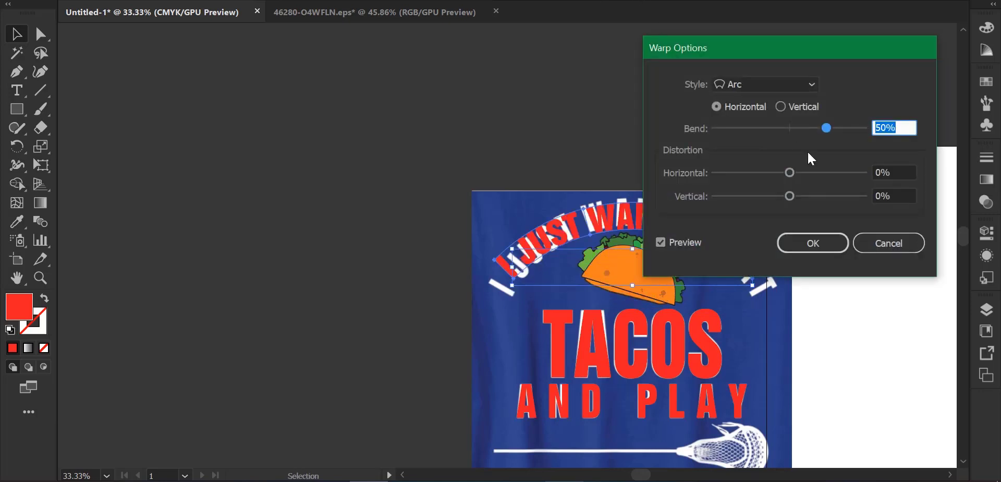
pyautogui.click(887, 244)
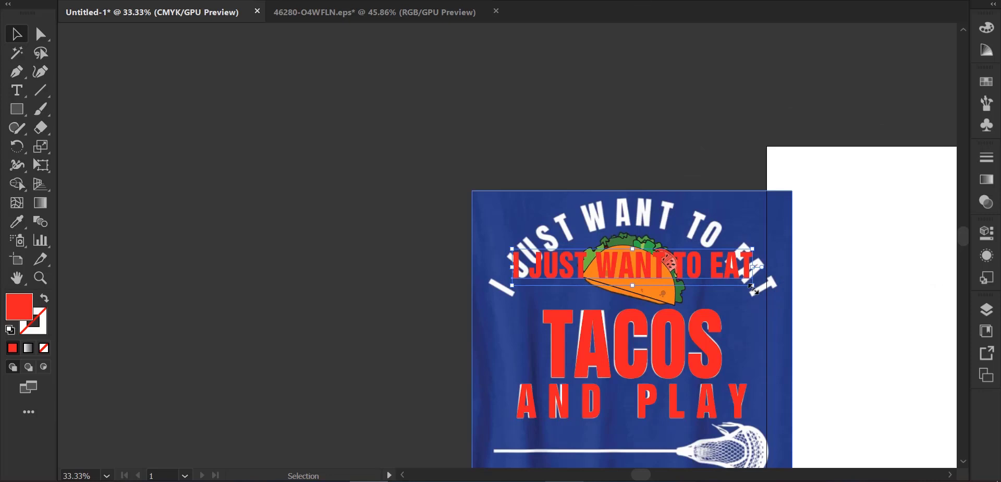
pyautogui.moveTo(752, 288); pyautogui.dragTo(774, 302)
pyautogui.hotkey('ctrl', 'alt', 'shift', 'e')
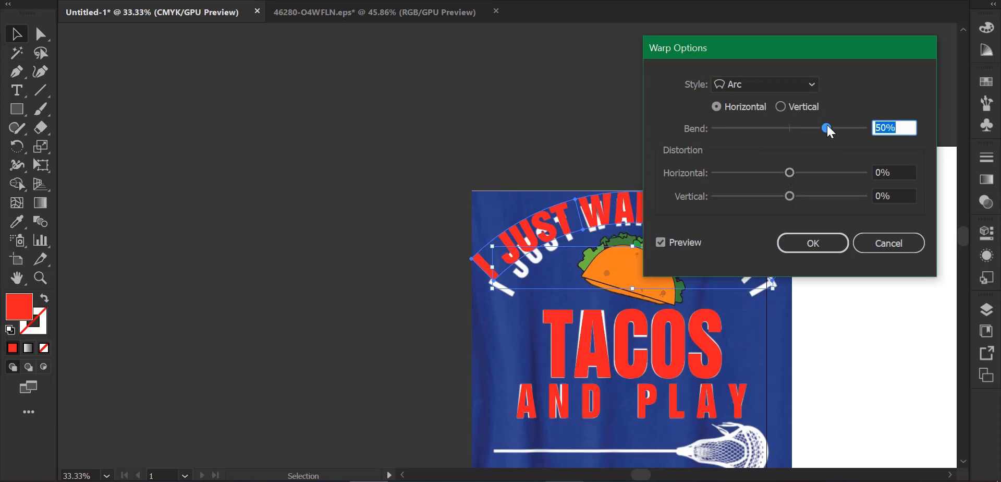
pyautogui.moveTo(827, 128); pyautogui.dragTo(838, 128)
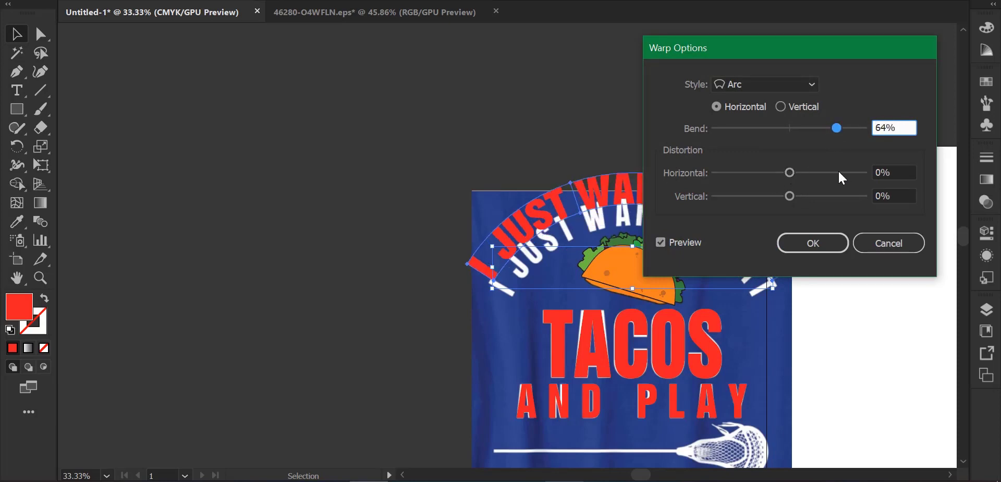
pyautogui.click(819, 240)
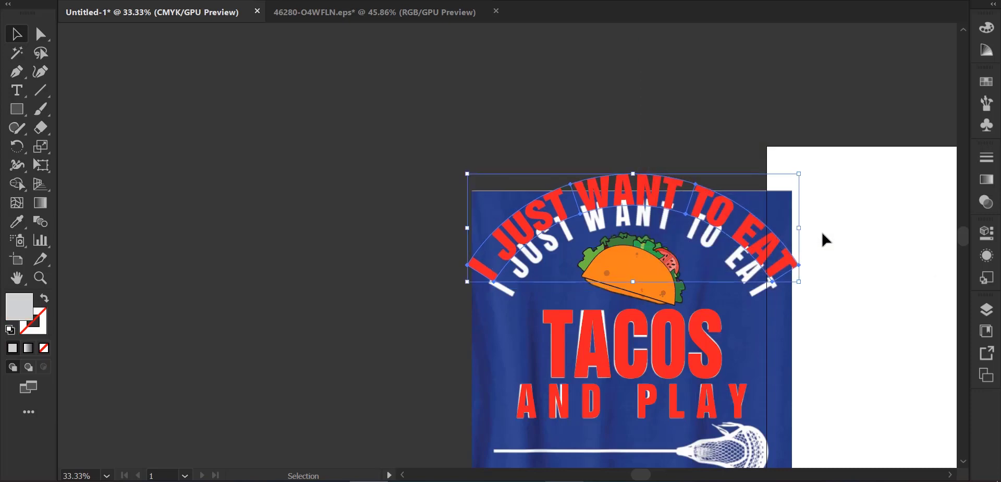
# Nudge the arched headline down and resize it to about 11 in along the reference curve
pyautogui.hotkey('shift', 'Down')
pyautogui.hotkey('shift', 'Down')
pyautogui.hotkey('shift', 'Down')
pyautogui.hotkey('shift', 'Down')
pyautogui.hotkey('shift', 'Down')
pyautogui.hotkey('shift', 'Down')
pyautogui.hotkey('shift', 'Down')
pyautogui.hotkey('shift', 'Down')
pyautogui.hotkey('shift', 'Down')
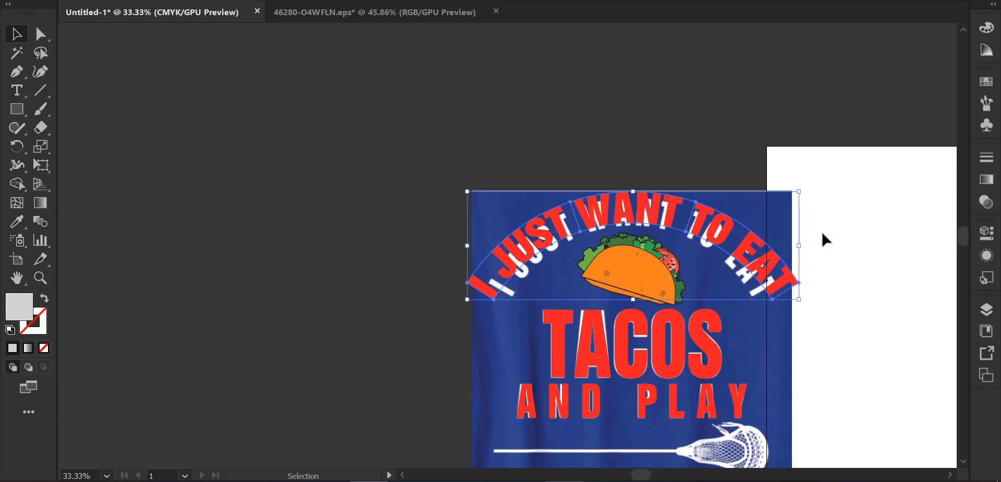
pyautogui.hotkey('shift', 'Down')
pyautogui.hotkey('shift', 'Down')
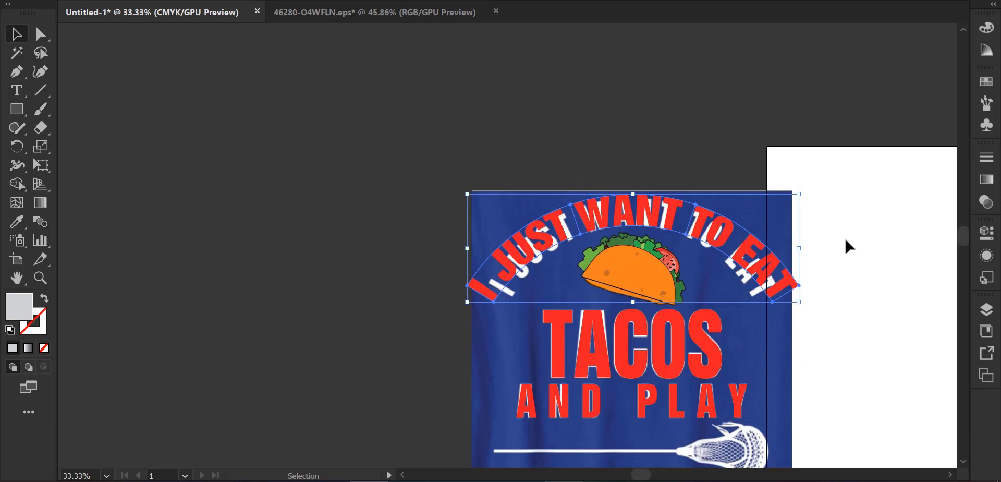
pyautogui.moveTo(800, 304); pyautogui.dragTo(785, 298)
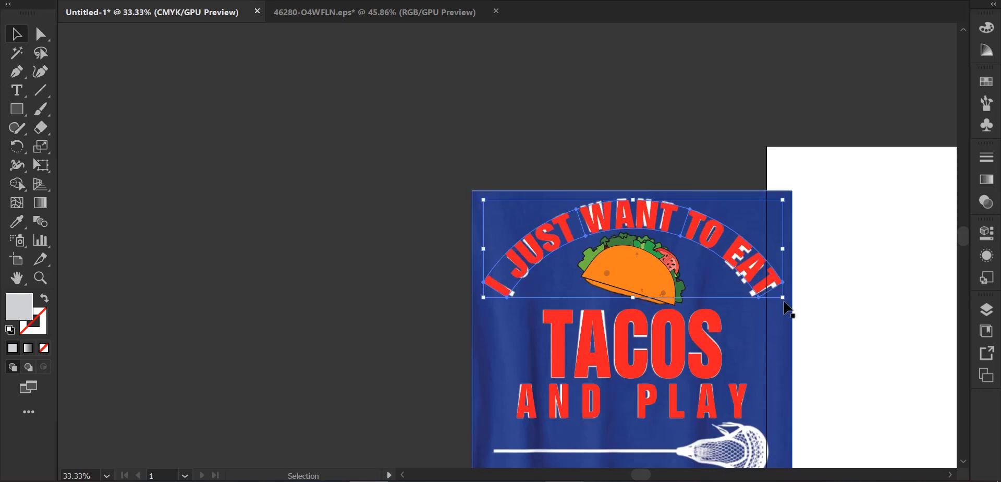
pyautogui.moveTo(786, 300); pyautogui.dragTo(784, 299)
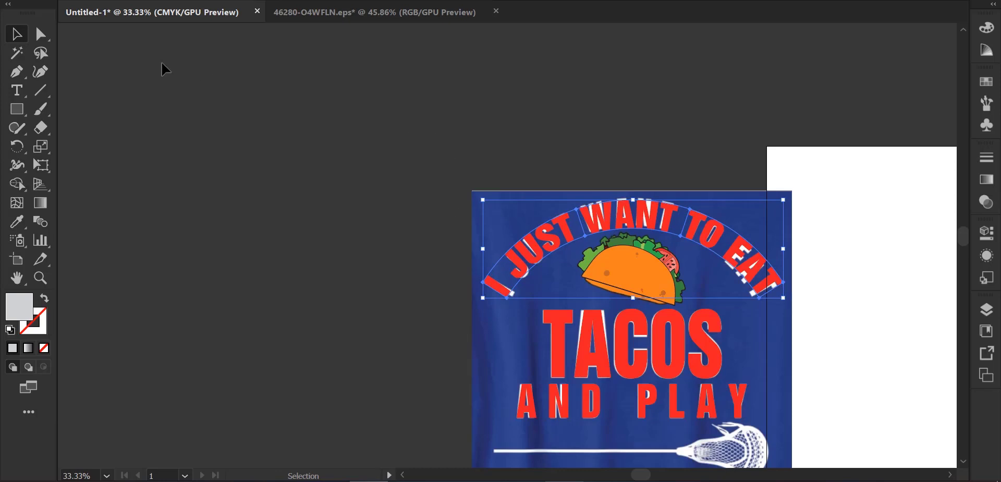
# Move the red lacrosse stick onto the reference stick between AND PLAY and LACROSSE
pyautogui.click(287, 211)
pyautogui.scroll(-1, 309, 272)
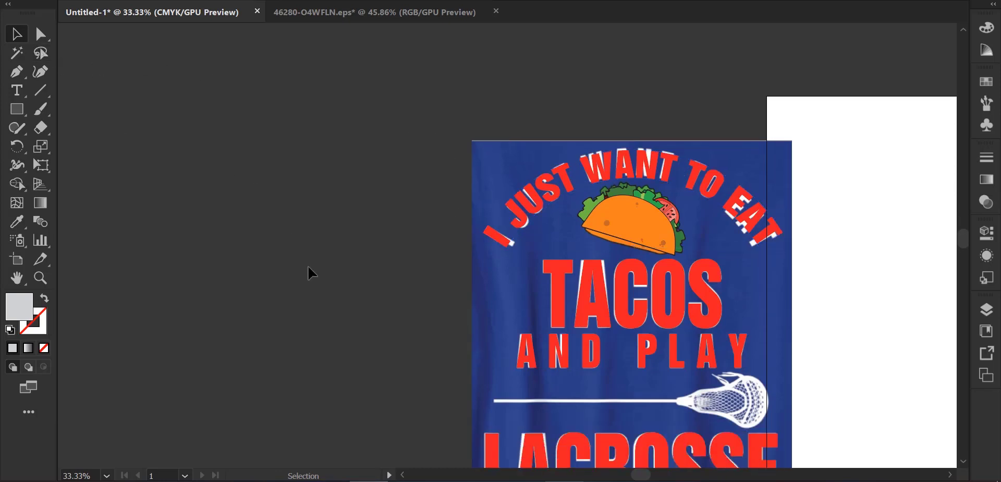
pyautogui.scroll(-2, 311, 273)
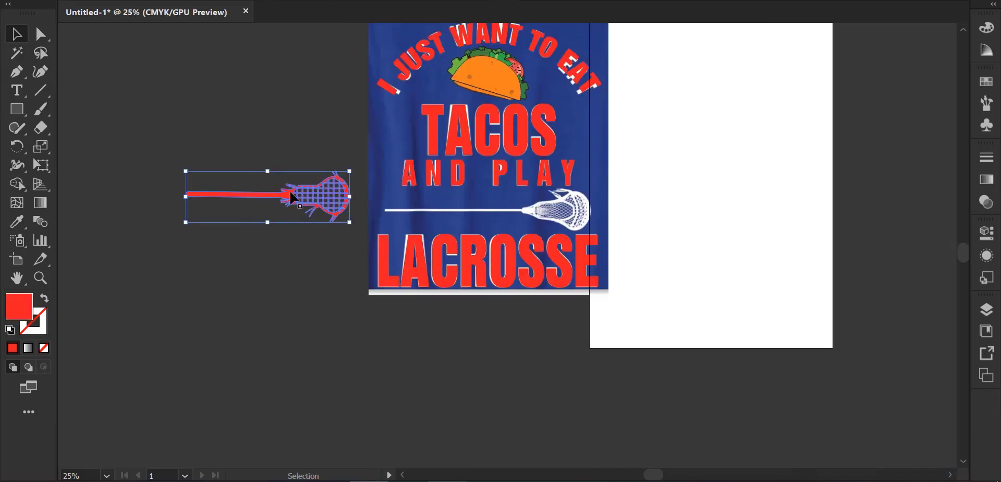
pyautogui.moveTo(313, 198)
pyautogui.mouseDown()
pyautogui.moveTo(507, 221)
pyautogui.moveTo(623, 200)
pyautogui.mouseUp()
pyautogui.scroll(2, 561, 232)
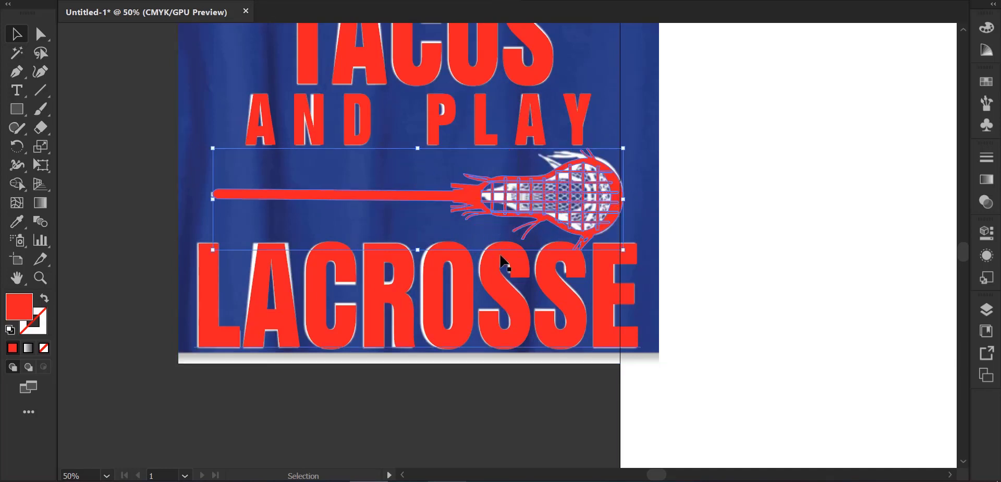
# Adjust the stick's height and rotate it slightly to match the reference, then deselect
pyautogui.moveTo(418, 250); pyautogui.dragTo(418, 240)
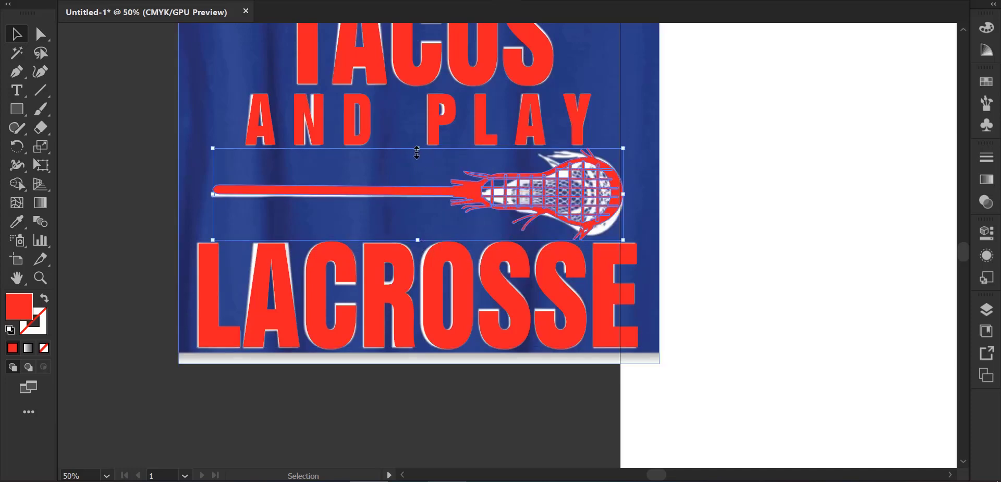
pyautogui.moveTo(418, 152); pyautogui.dragTo(418, 159)
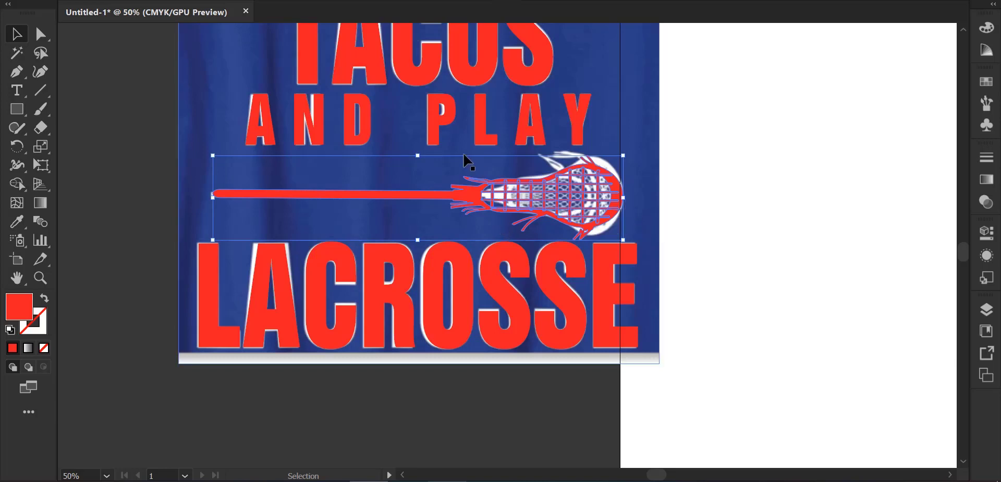
pyautogui.moveTo(418, 153); pyautogui.dragTo(418, 151)
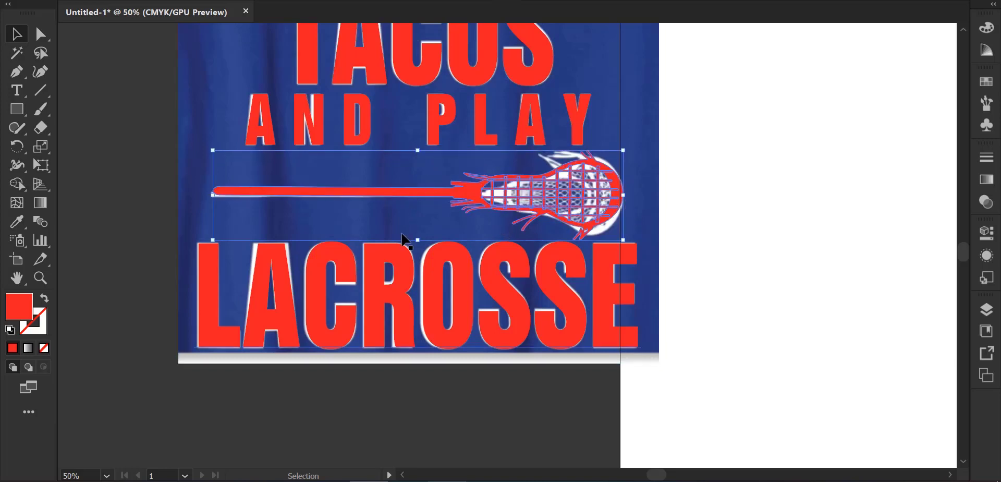
pyautogui.moveTo(418, 240); pyautogui.dragTo(418, 244)
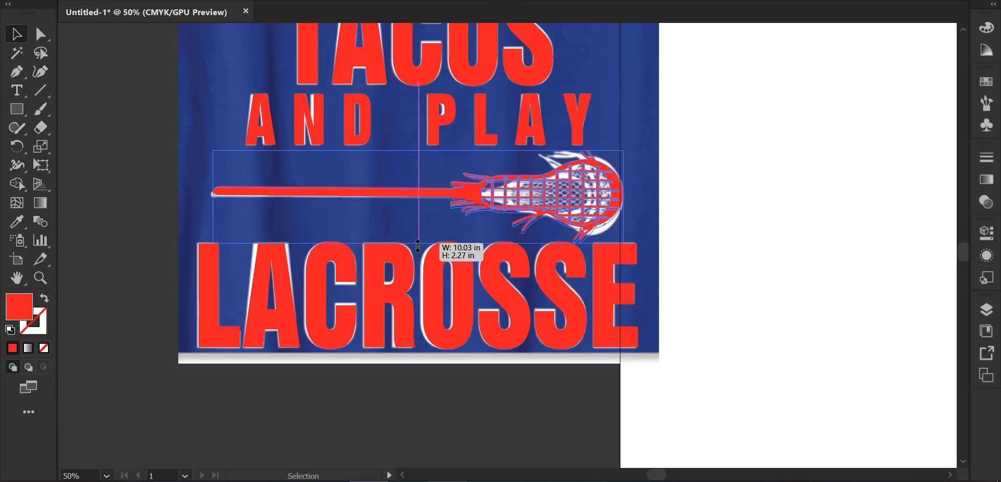
pyautogui.moveTo(418, 244); pyautogui.dragTo(418, 235)
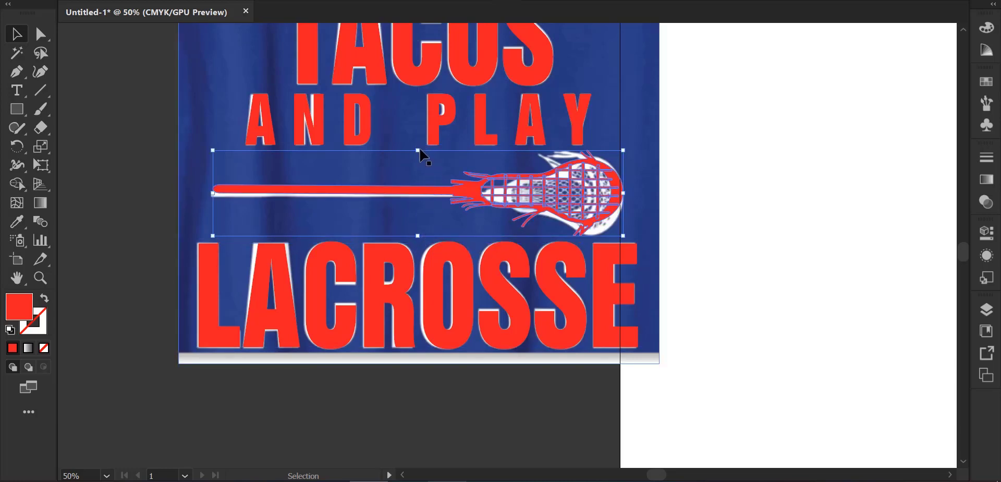
pyautogui.moveTo(419, 152); pyautogui.dragTo(418, 154)
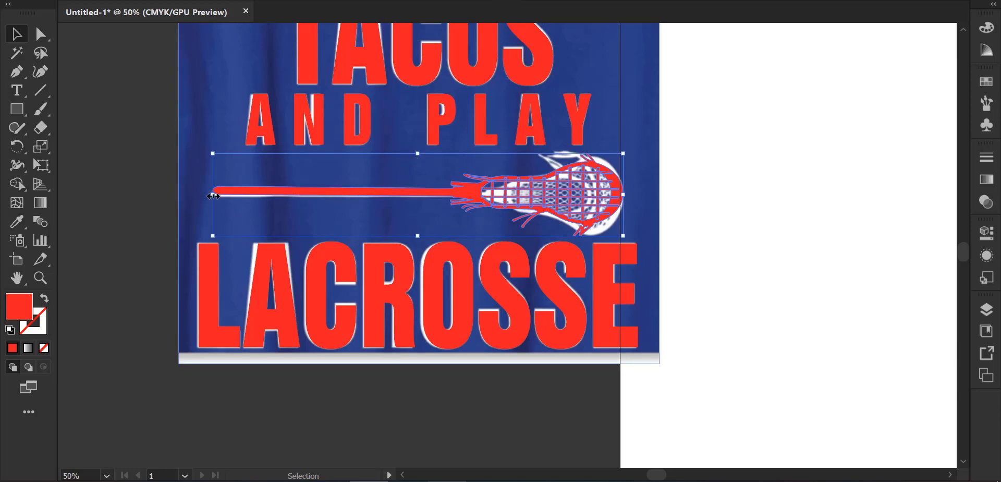
pyautogui.moveTo(212, 195); pyautogui.dragTo(214, 195)
pyautogui.moveTo(629, 149); pyautogui.dragTo(627, 148)
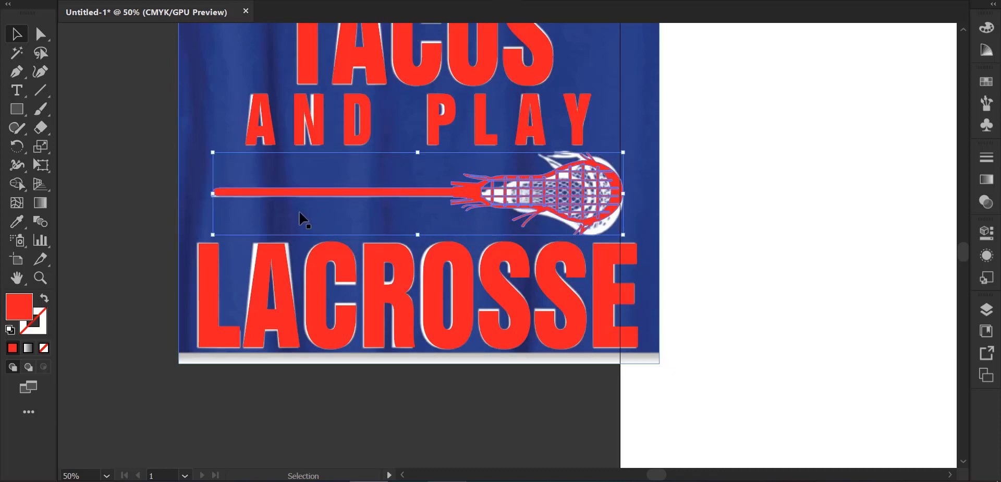
pyautogui.click(138, 198)
# Drag the blue reference image off the red recreated artwork so the two sit apart
pyautogui.scroll(-2, 152, 213)
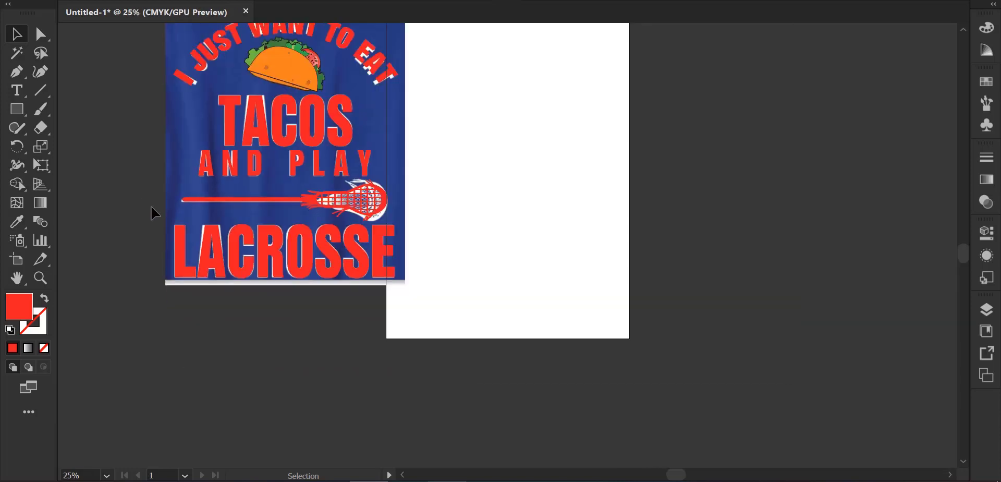
pyautogui.scroll(2, 179, 264)
pyautogui.click(406, 187)
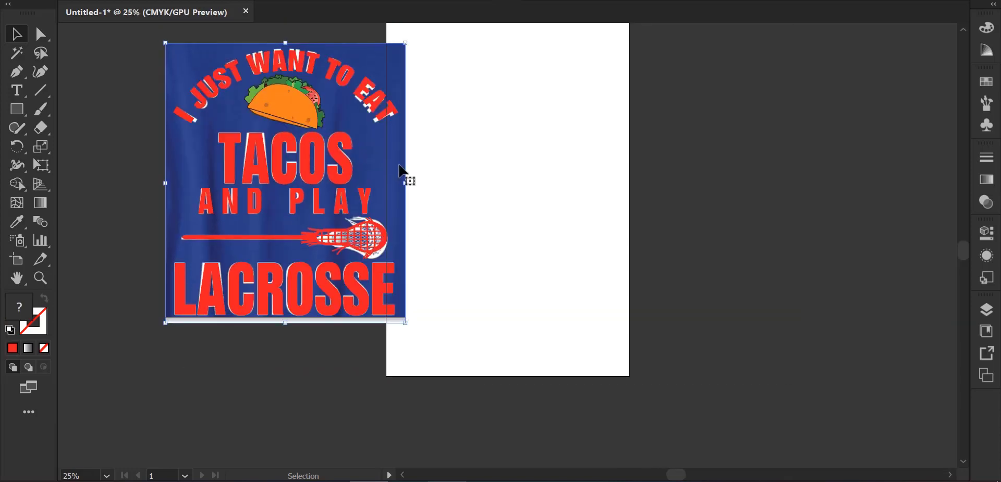
pyautogui.press('Delete')
pyautogui.scroll(-1, 411, 182)
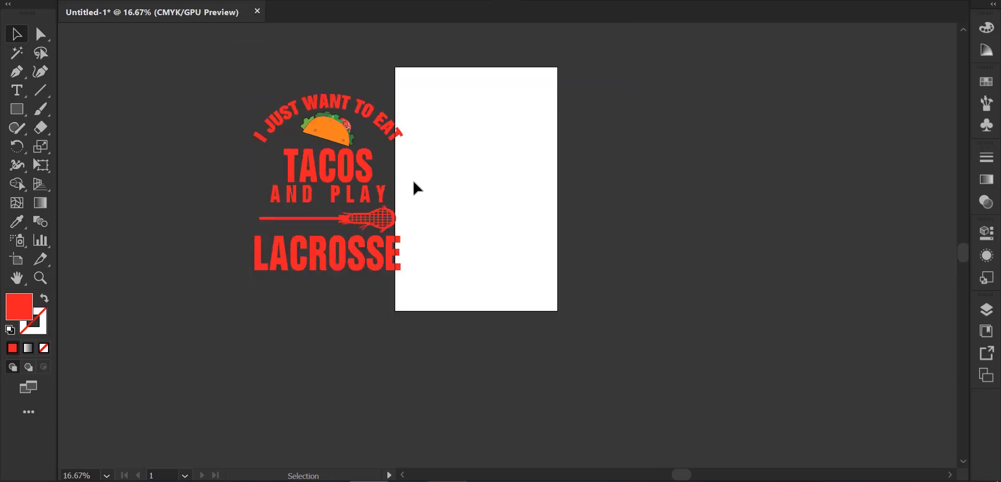
pyautogui.hotkey('ctrl', 'z')
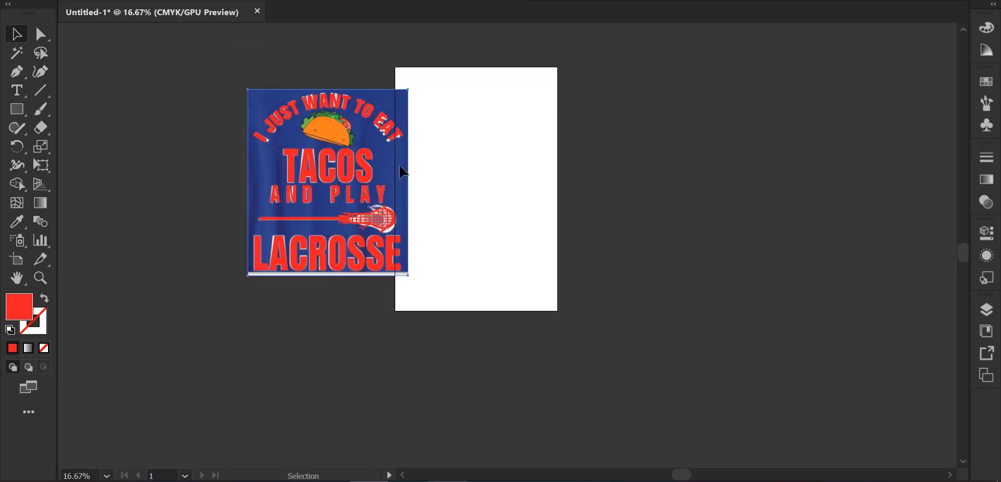
pyautogui.moveTo(392, 171)
pyautogui.mouseDown()
pyautogui.moveTo(189, 160)
pyautogui.moveTo(450, 209)
pyautogui.mouseUp()
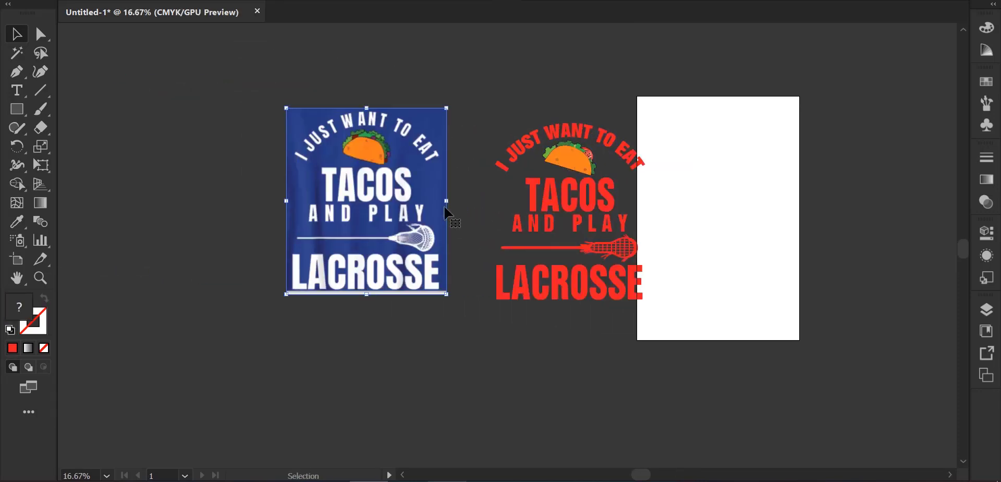
pyautogui.click(518, 155)
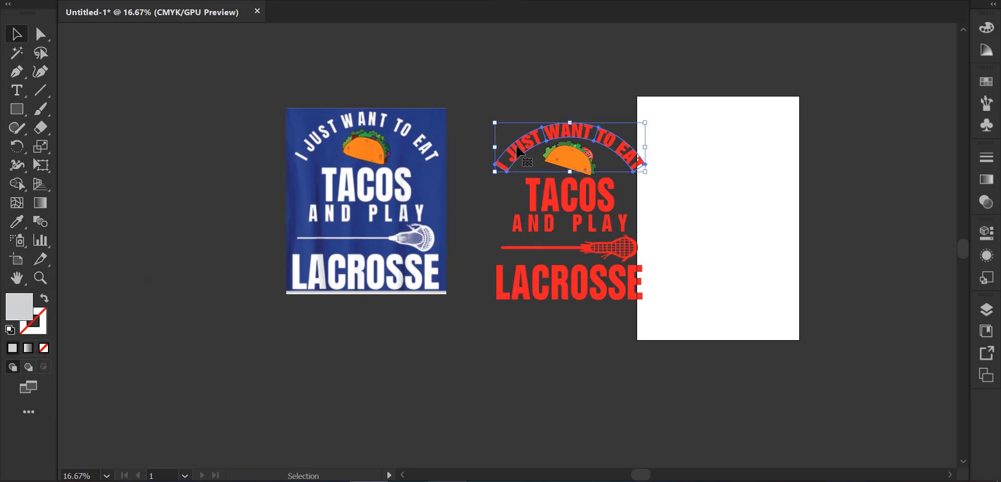
# Make the curved 'I JUST WANT TO EAT' top text white
pyautogui.doubleClick(524, 150)
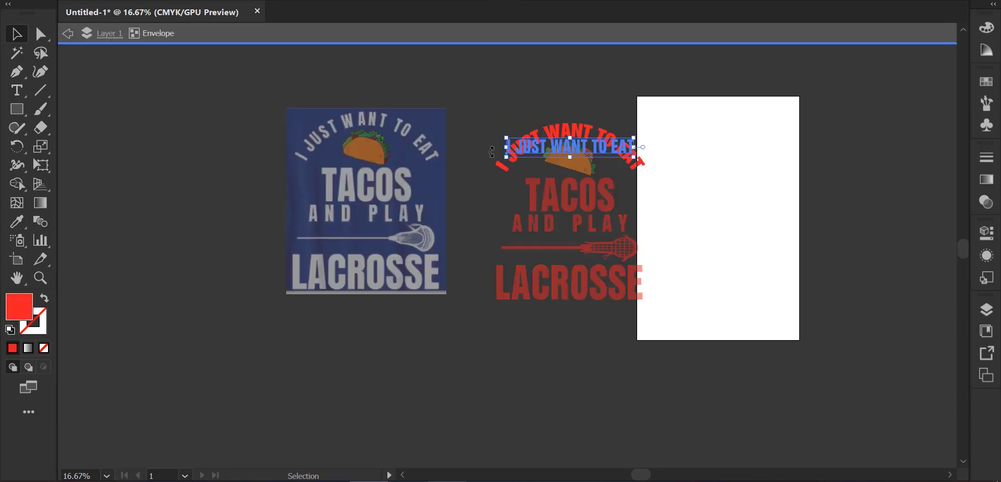
pyautogui.click(21, 218)
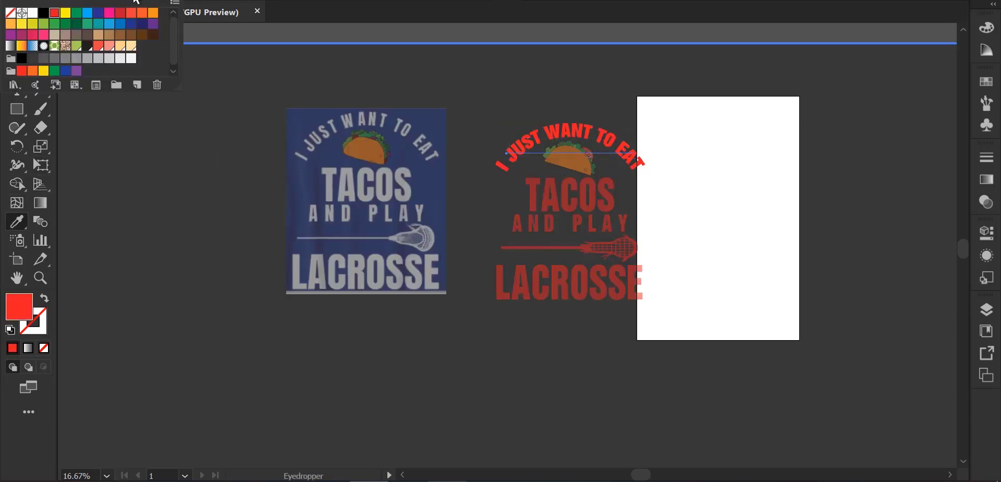
pyautogui.click(32, 10)
pyautogui.click(150, 121)
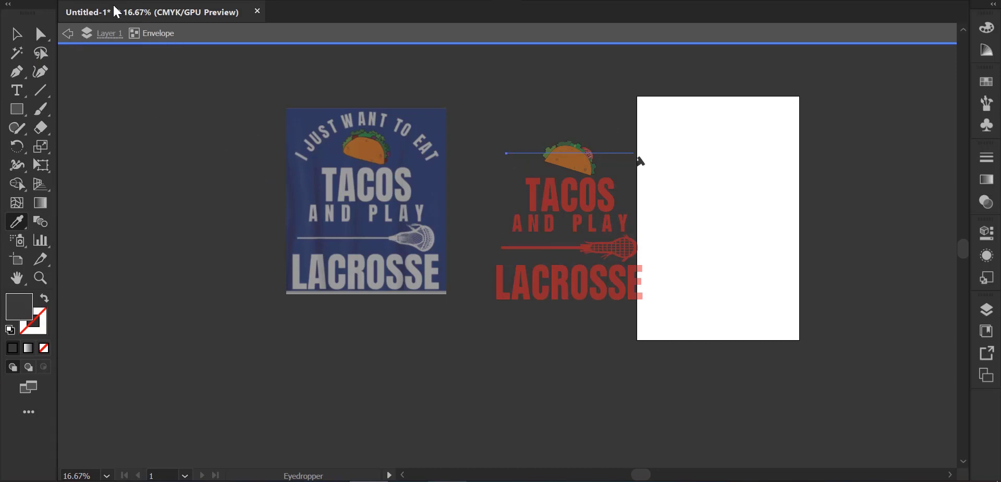
pyautogui.click(32, 12)
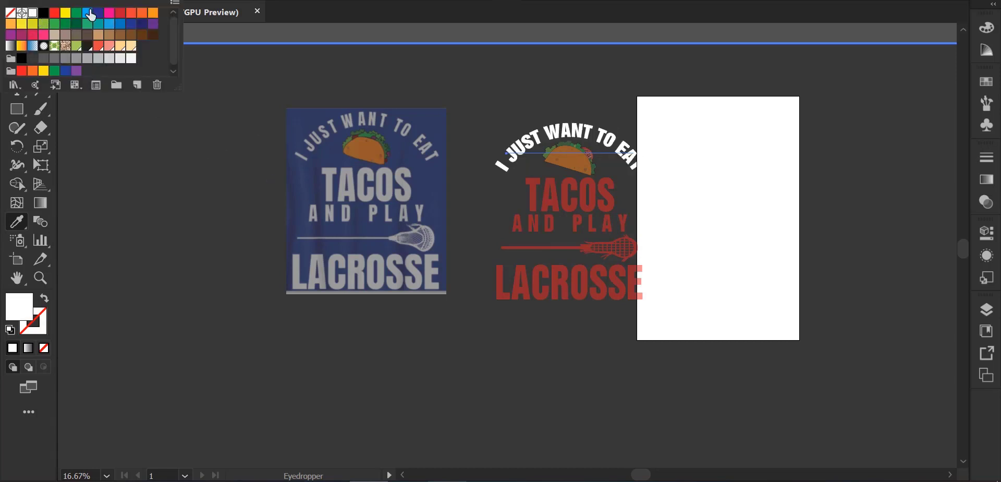
pyautogui.click(17, 34)
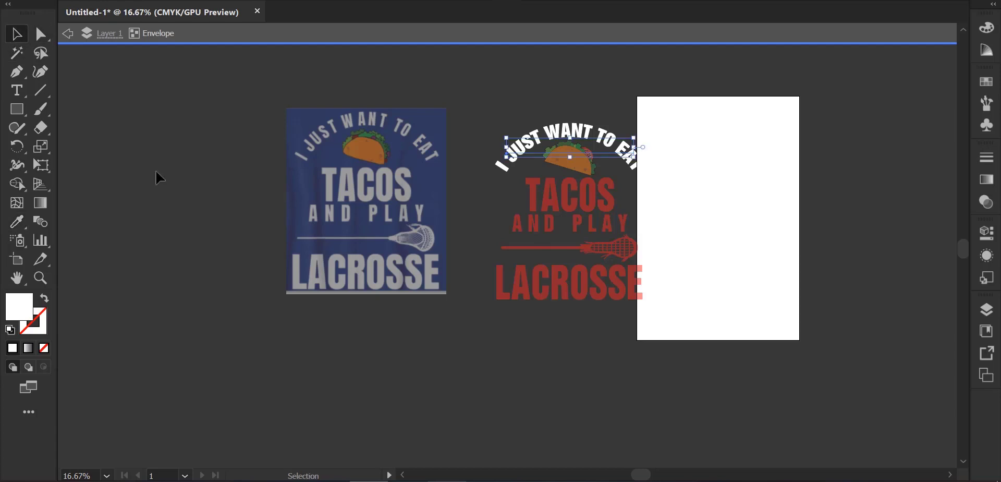
pyautogui.click(68, 33)
pyautogui.click(67, 33)
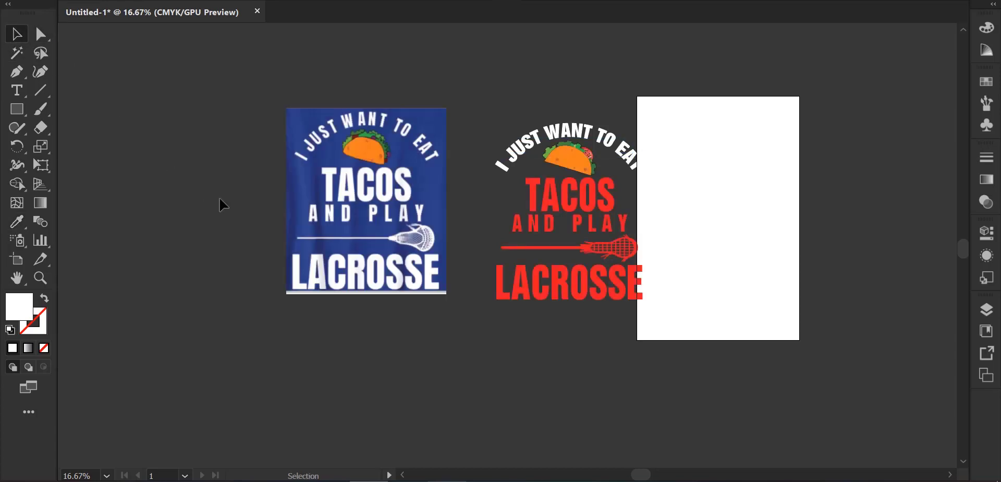
# Turn the red TACOS text and the other selected red lettering white
pyautogui.click(572, 205)
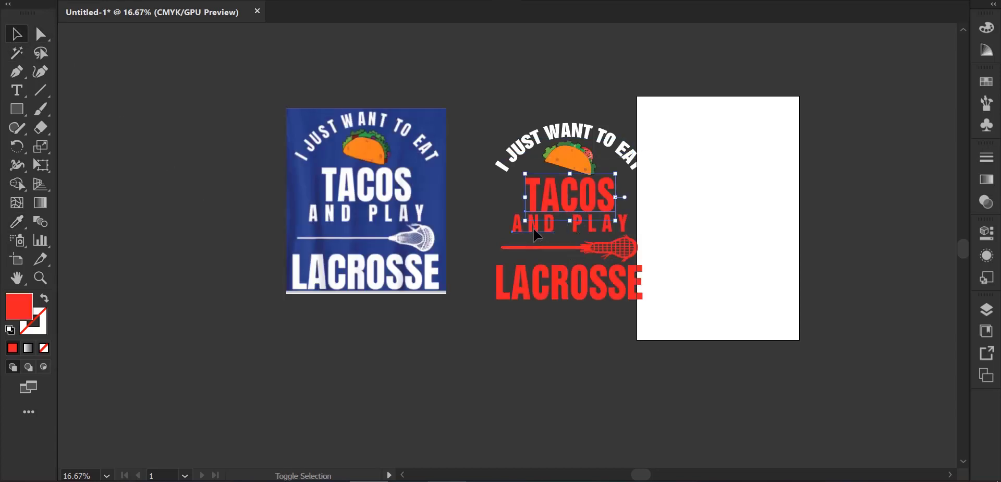
pyautogui.click(541, 290)
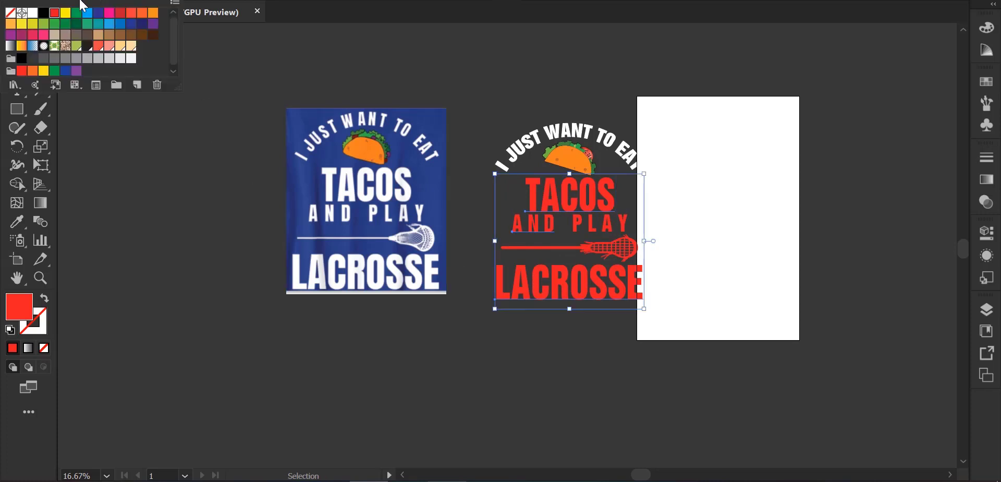
pyautogui.click(33, 13)
pyautogui.press('Escape')
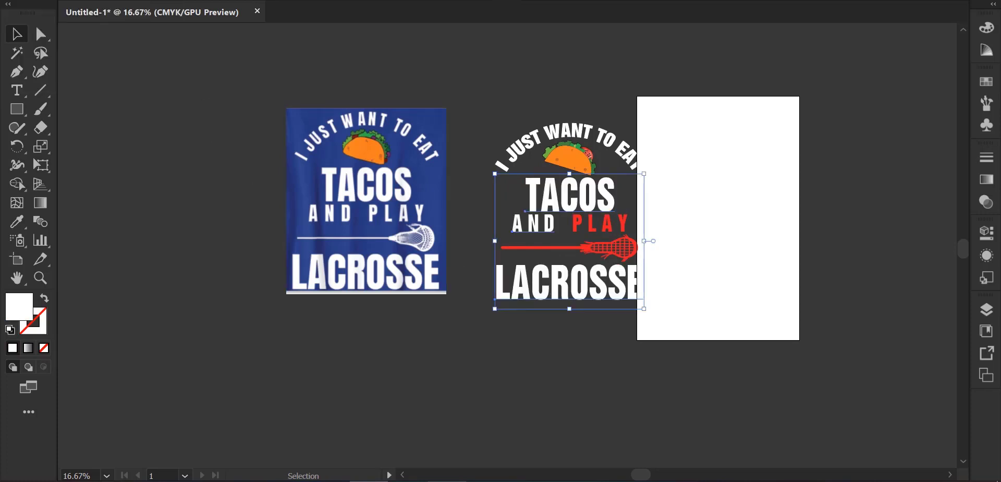
# Turn the PLAY text and the red part of the lacrosse stick white
pyautogui.click(152, 174)
pyautogui.click(600, 223)
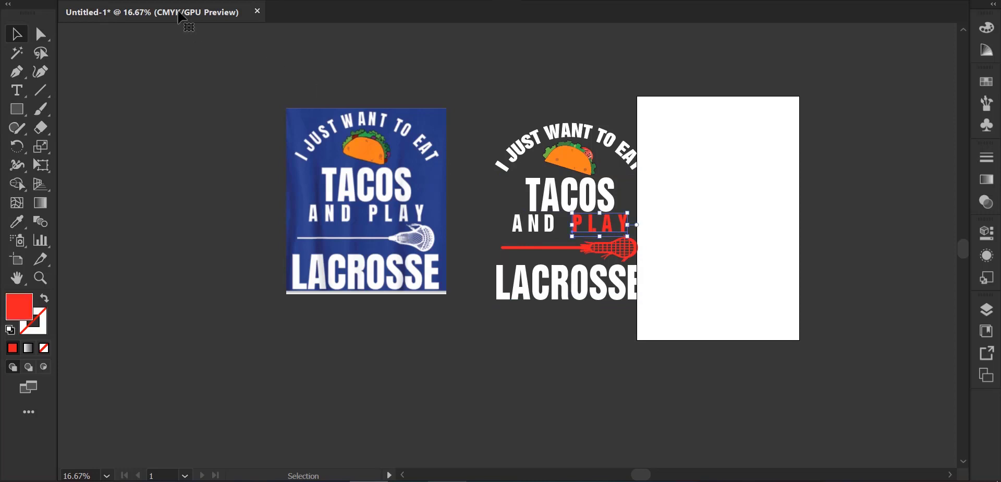
pyautogui.click(97, 1)
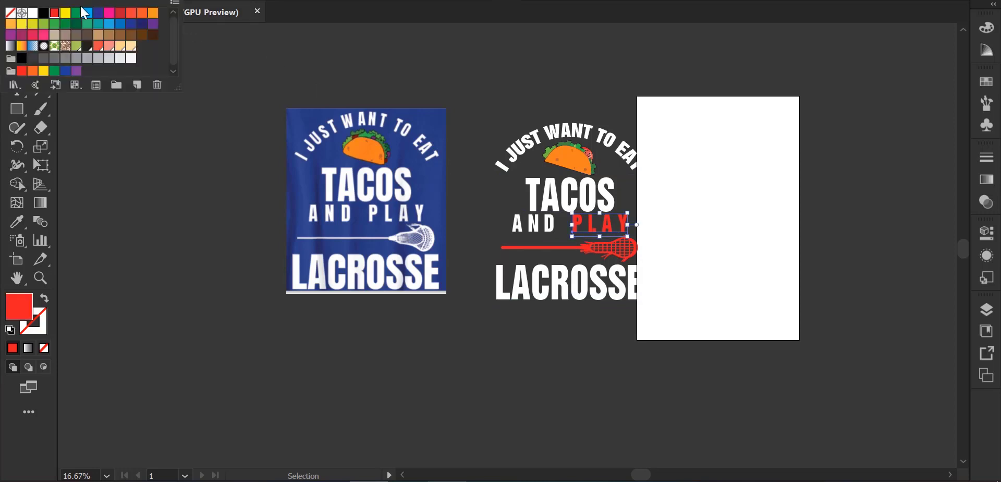
pyautogui.click(33, 14)
pyautogui.press('Escape')
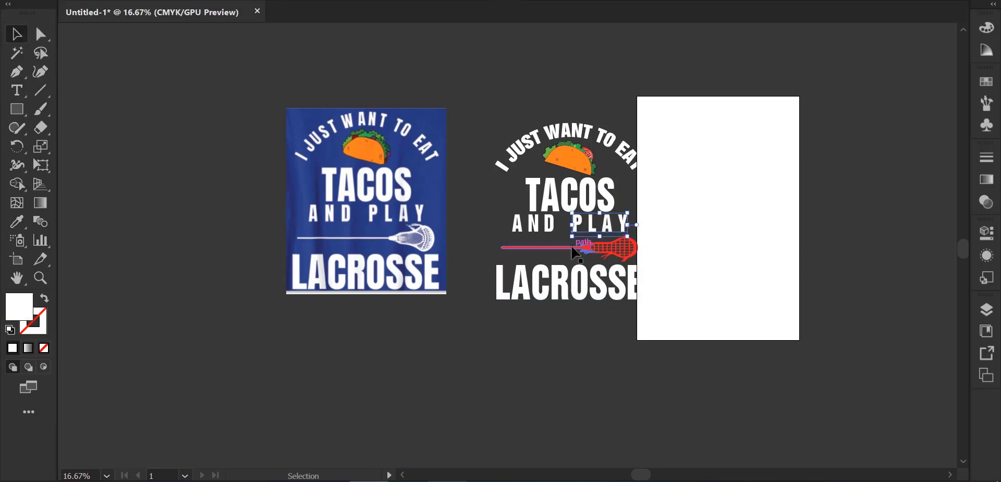
pyautogui.click(575, 252)
pyautogui.click(93, 2)
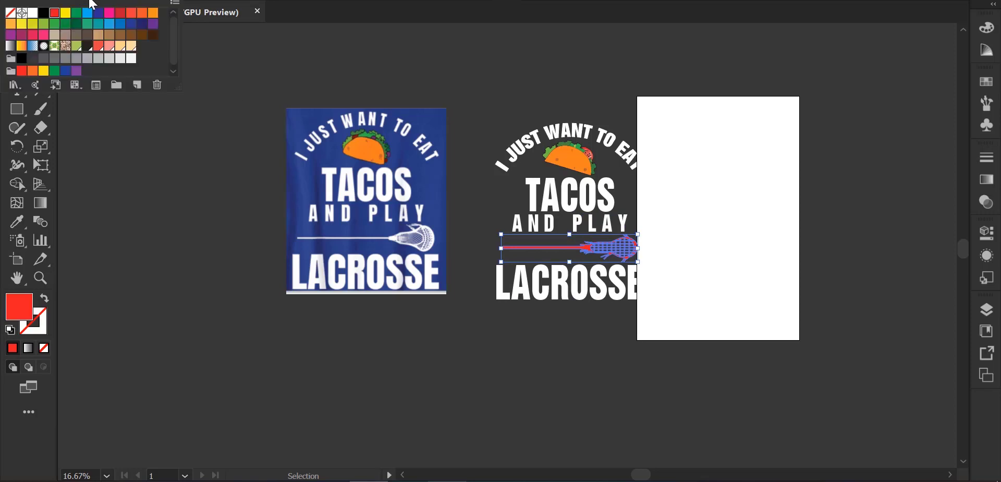
pyautogui.click(33, 13)
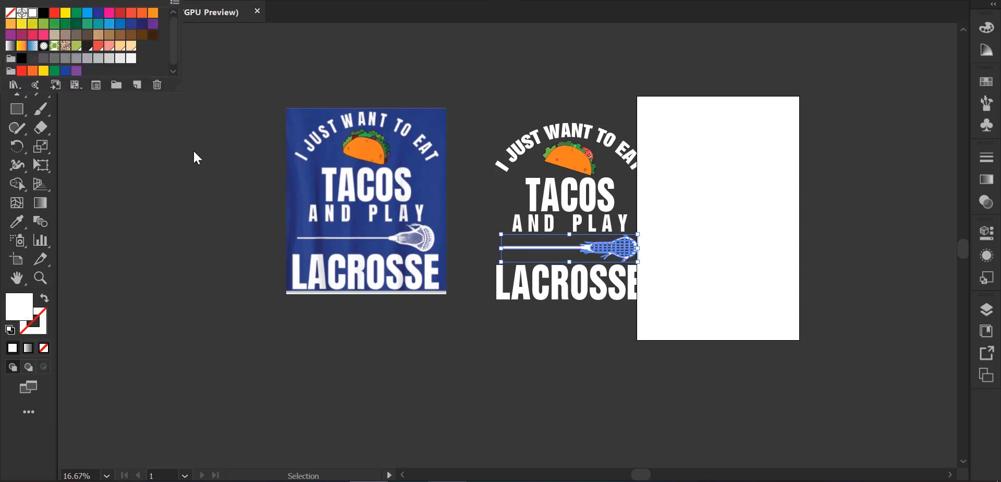
# Enlarge the whole white design and move it beside the blue reference image
pyautogui.moveTo(459, 86)
pyautogui.mouseDown()
pyautogui.moveTo(658, 360)
pyautogui.moveTo(647, 319)
pyautogui.moveTo(673, 341)
pyautogui.mouseUp()
pyautogui.moveTo(336, 211); pyautogui.dragTo(152, 211)
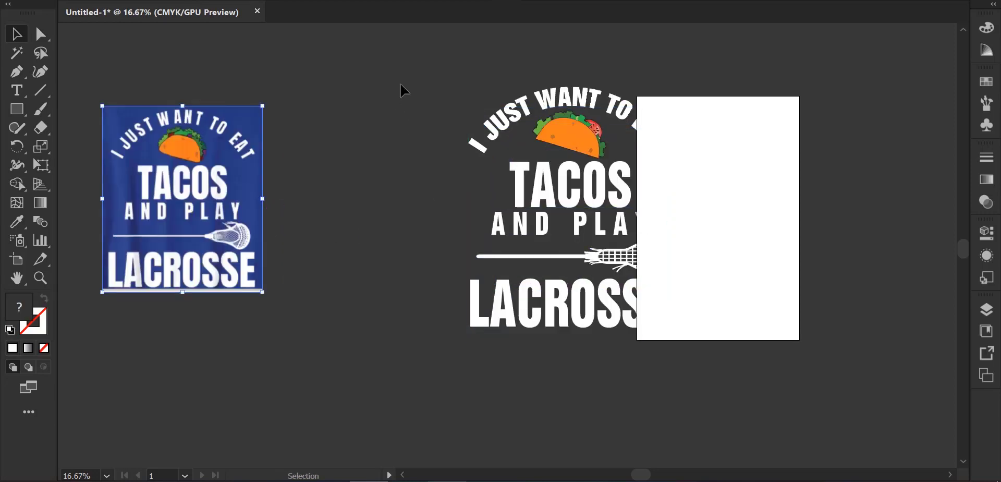
pyautogui.moveTo(617, 270); pyautogui.dragTo(461, 255)
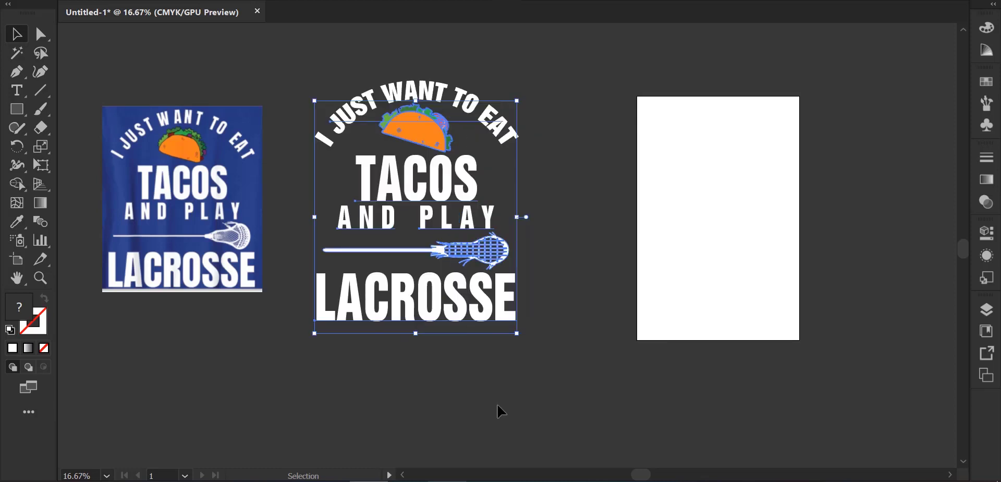
pyautogui.click(501, 409)
# Stretch the lacrosse stick taller, extending it up and down toward LACROSSE
pyautogui.scroll(1, 456, 282)
pyautogui.click(464, 241)
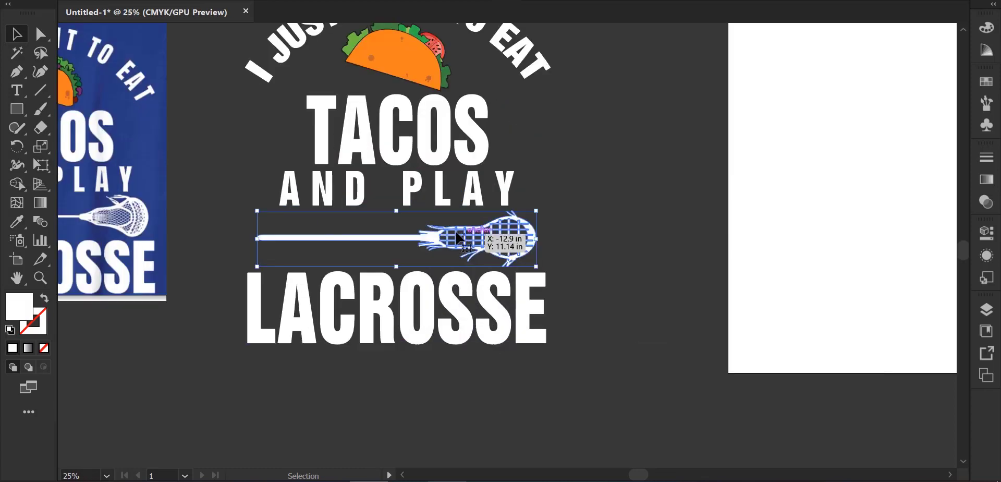
pyautogui.moveTo(396, 212); pyautogui.dragTo(396, 208)
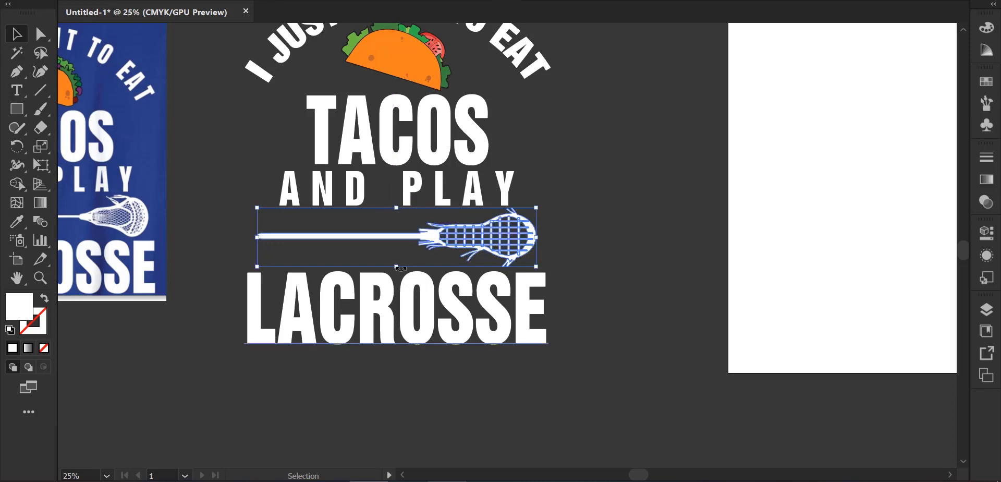
pyautogui.moveTo(398, 267); pyautogui.dragTo(396, 272)
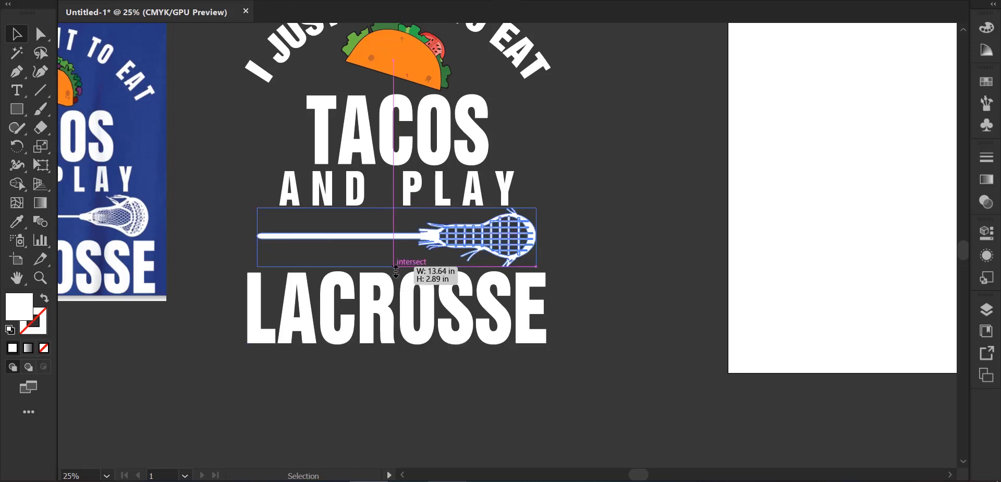
pyautogui.click(600, 278)
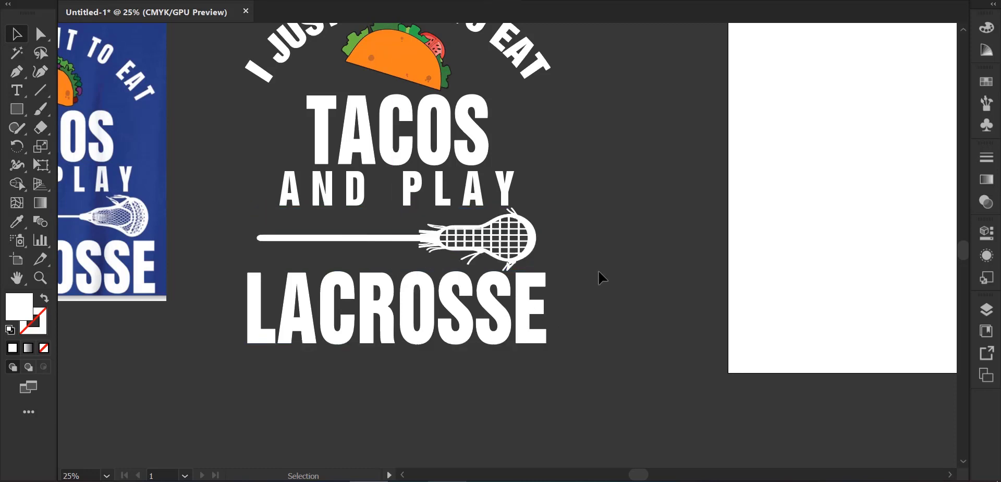
pyautogui.scroll(-1, 628, 263)
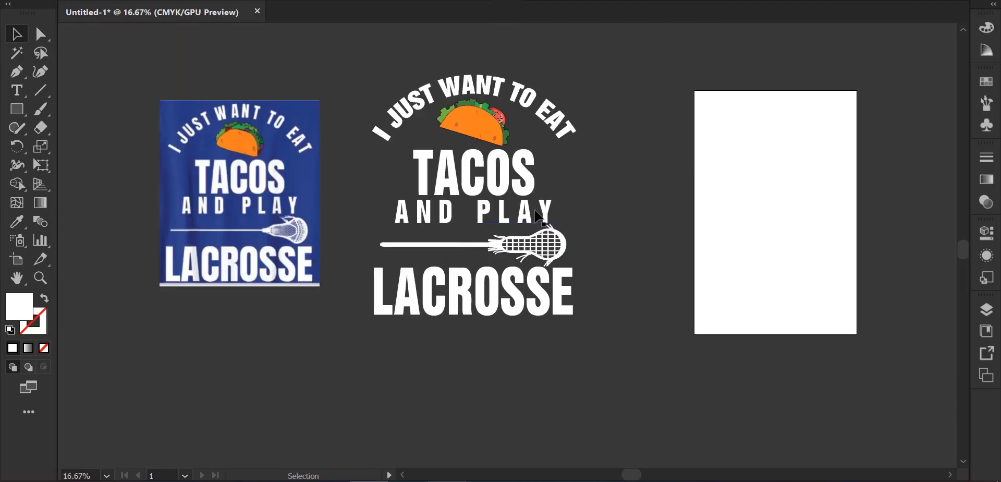
pyautogui.click(450, 95)
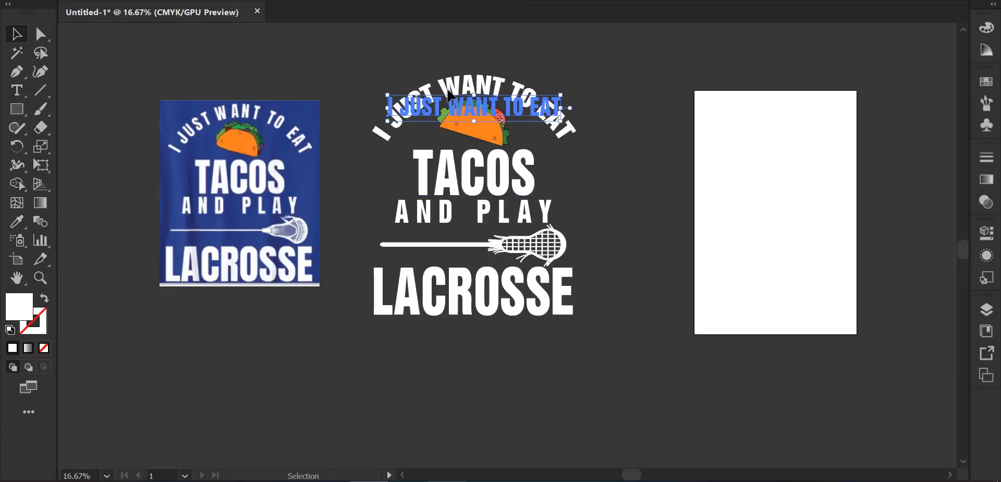
pyautogui.click(638, 208)
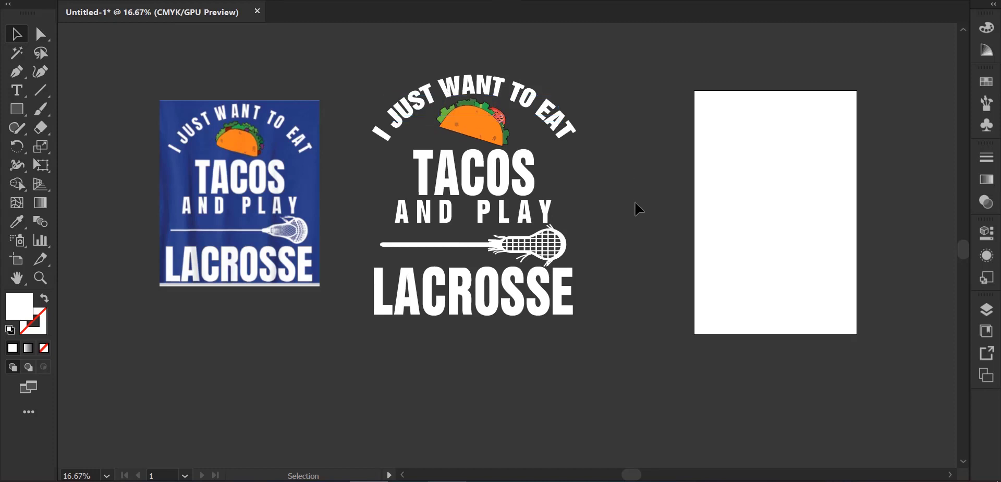
pyautogui.press('m')
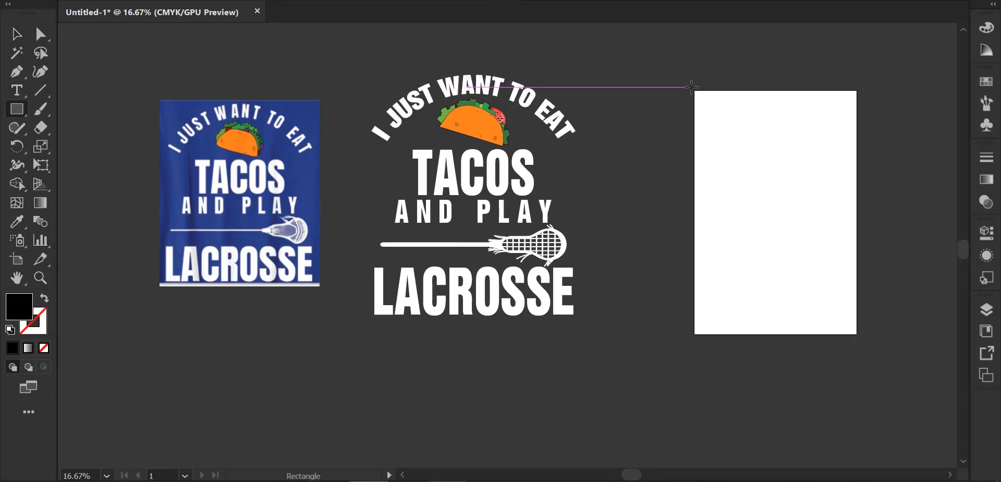
# Draw a black rectangle, about 11.9 by 17.9 in, covering the whole right artboard
pyautogui.moveTo(694, 91)
pyautogui.mouseDown()
pyautogui.moveTo(865, 342)
pyautogui.moveTo(857, 334)
pyautogui.mouseUp()
pyautogui.click(17, 35)
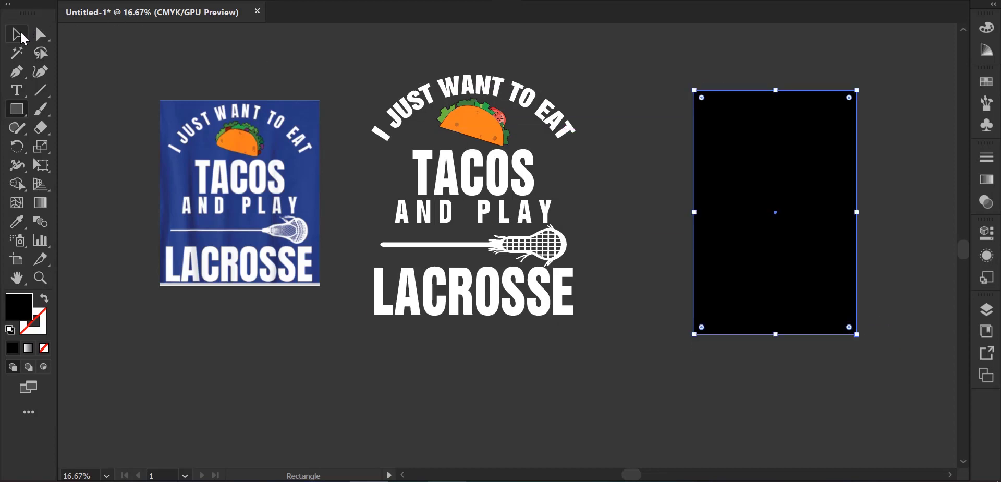
pyautogui.click(191, 73)
# Move the white design onto the black rectangle and scale it to fill it
pyautogui.click(481, 134)
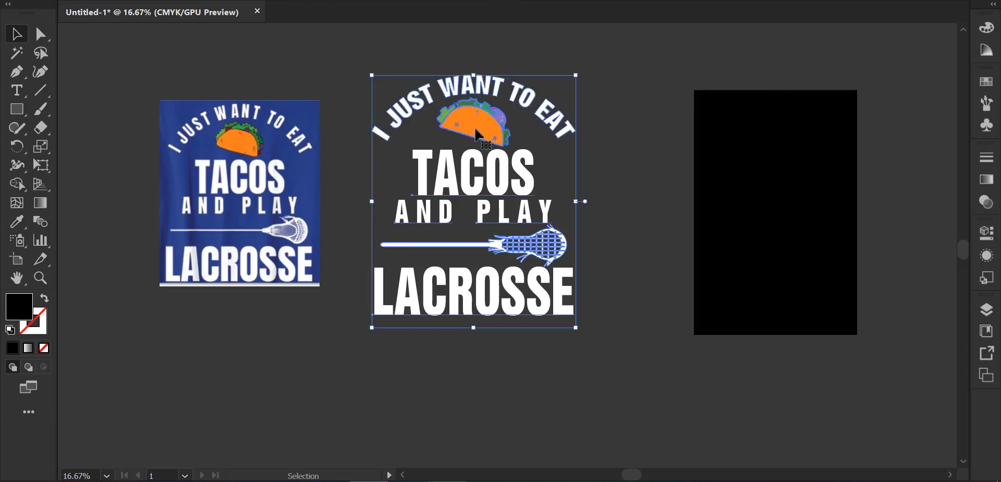
pyautogui.moveTo(578, 329); pyautogui.dragTo(545, 290)
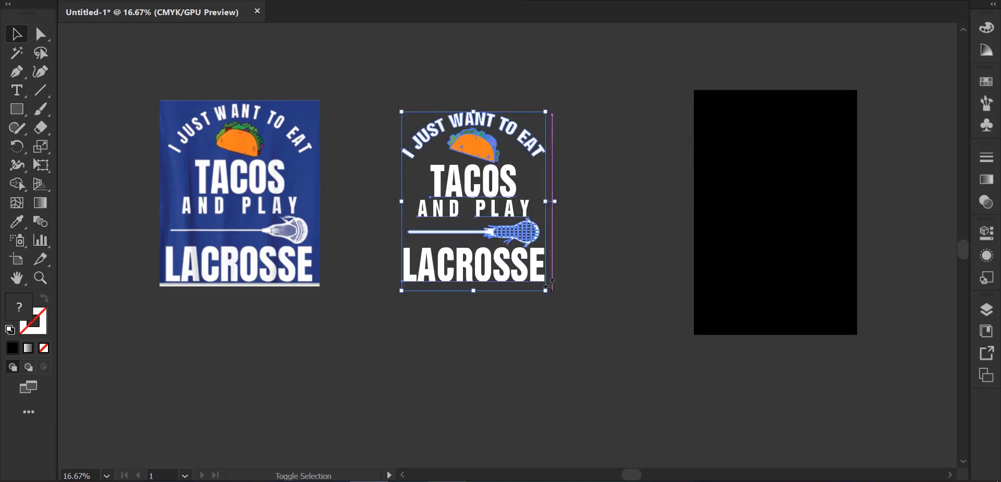
pyautogui.moveTo(502, 203); pyautogui.dragTo(772, 235)
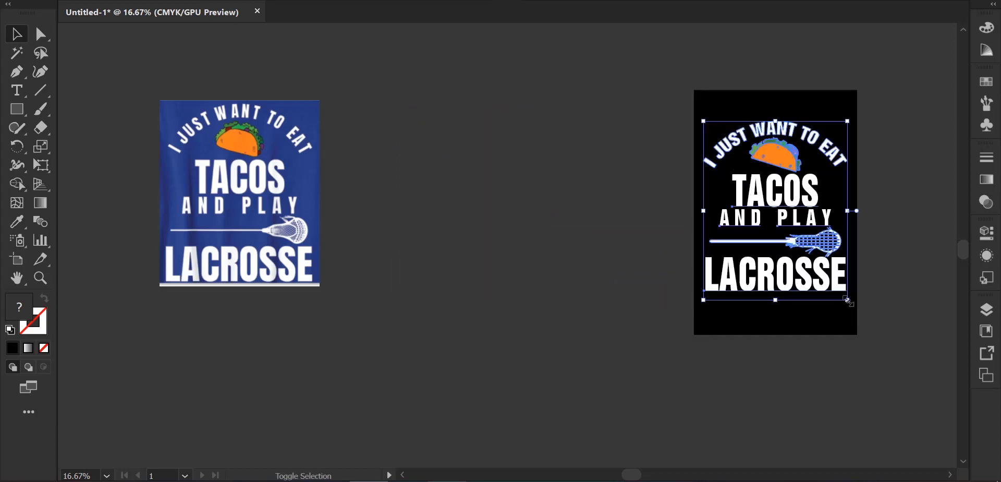
pyautogui.moveTo(848, 301); pyautogui.dragTo(852, 308)
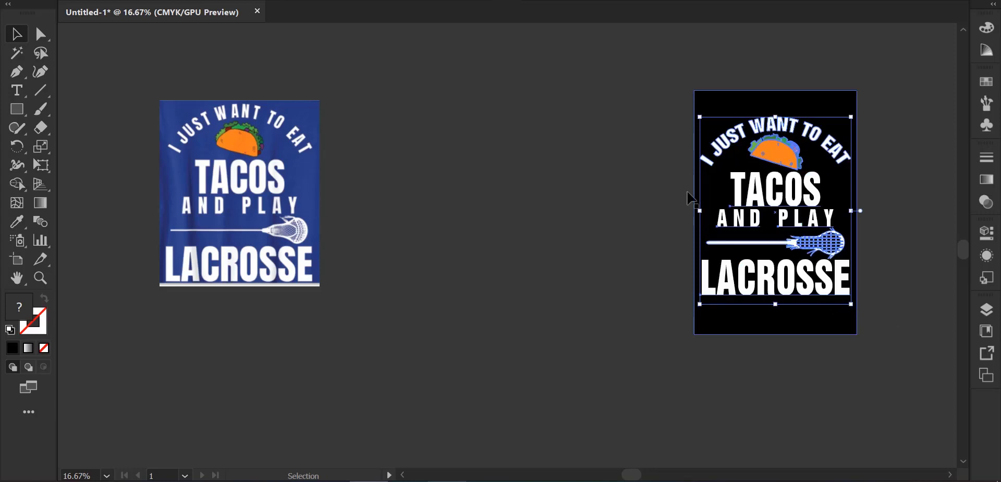
# Delete the blue reference image and fine-tune the design to about 11.34 by 14.05 in
pyautogui.click(296, 172)
pyautogui.press('Delete')
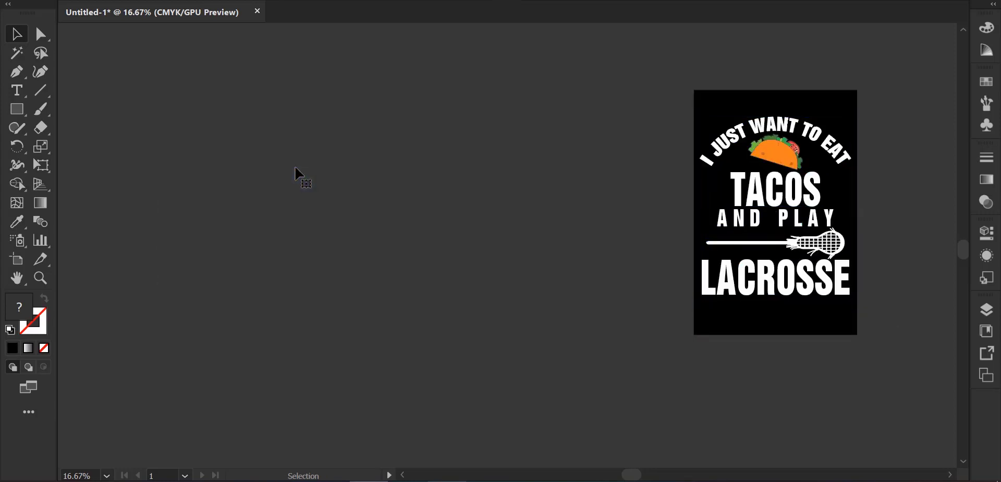
pyautogui.hotkey('ctrl', '0')
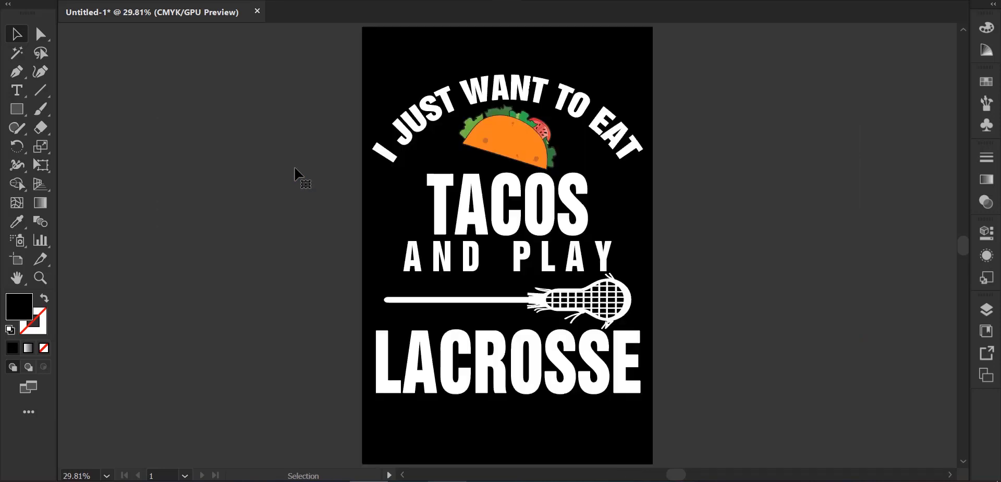
pyautogui.click(592, 360)
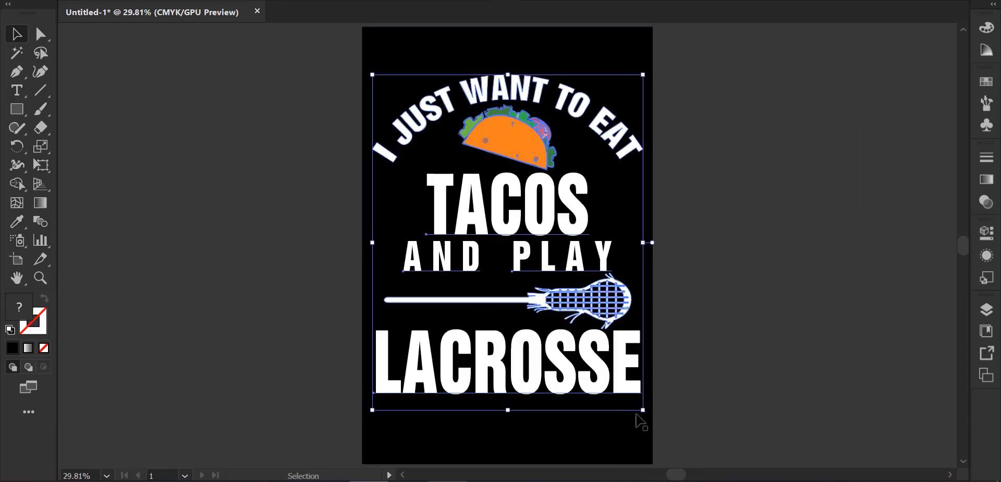
pyautogui.moveTo(645, 416); pyautogui.dragTo(648, 421)
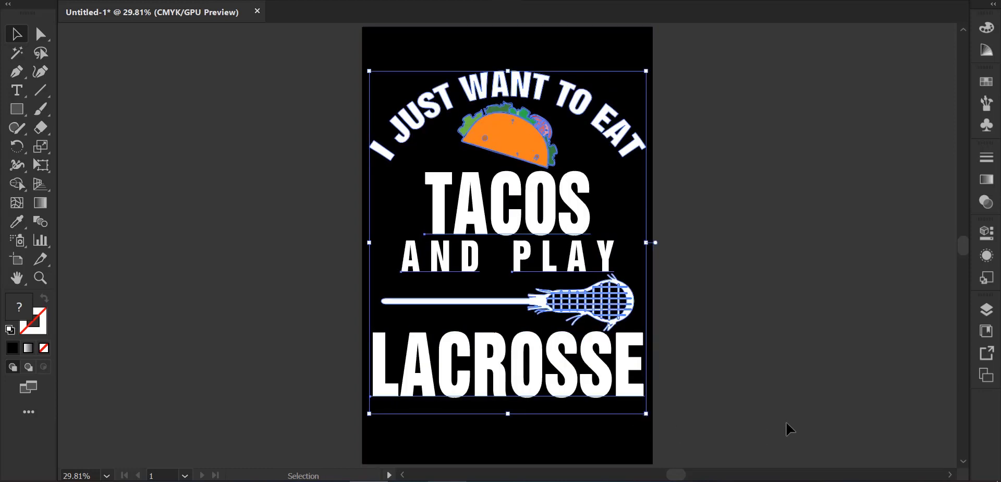
pyautogui.press('Down')
pyautogui.press('Down')
pyautogui.press('Down')
pyautogui.press('Down')
pyautogui.press('Down')
pyautogui.press('Down')
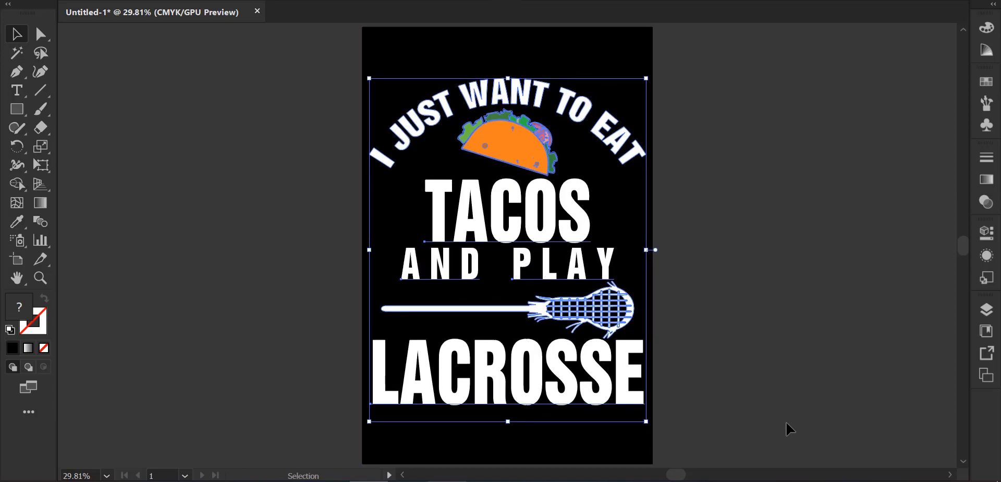